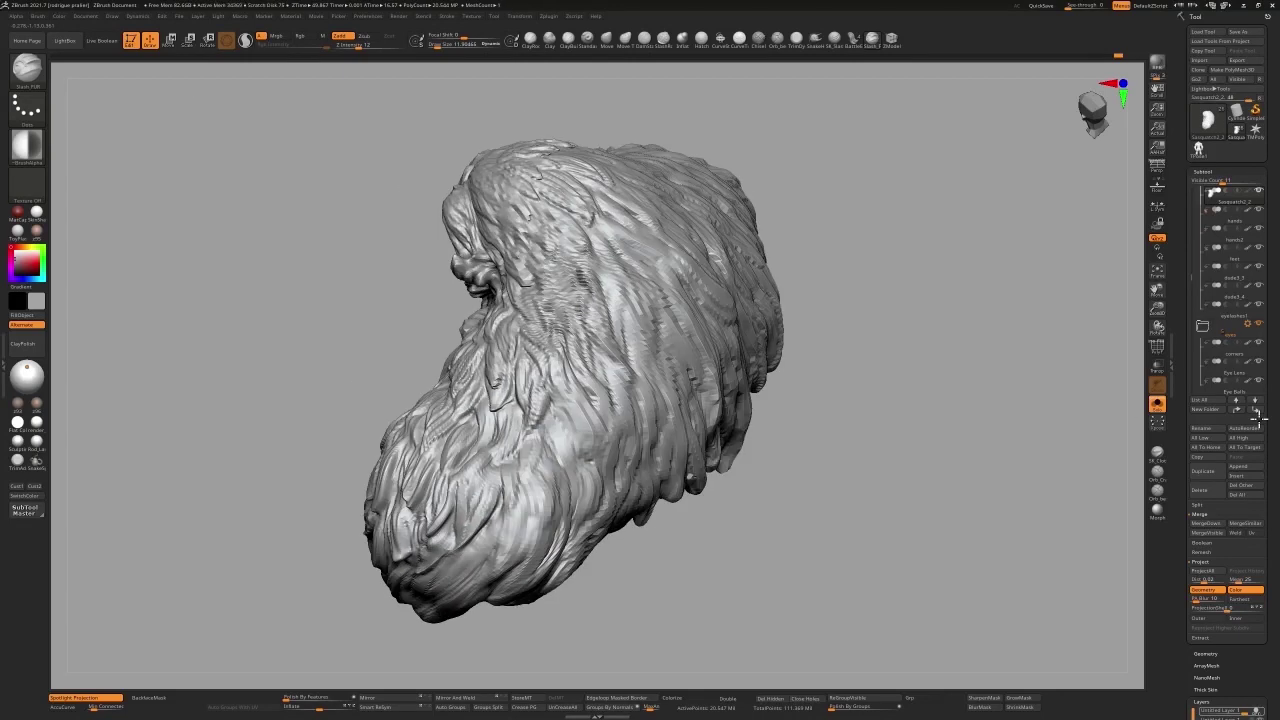
Step: Zoom in on the soloed grey hair mantle and inspect it from several angles
drag(183, 91, 920, 531)
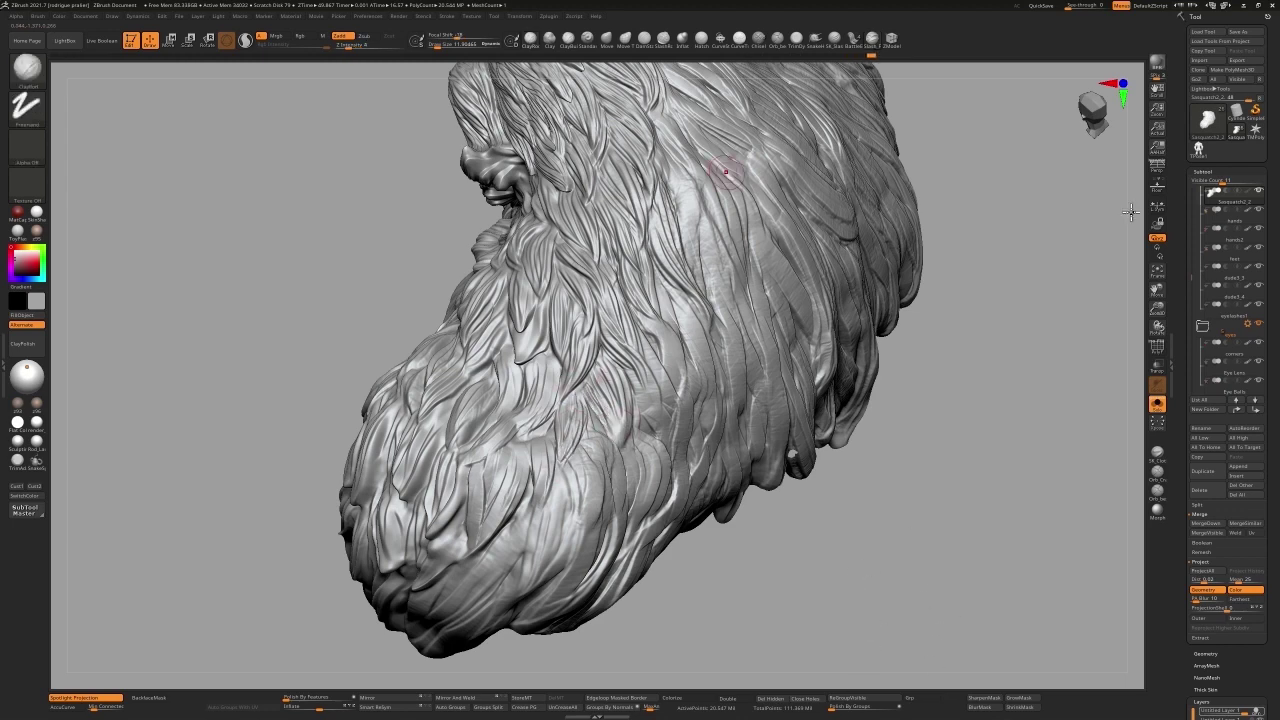
drag(946, 603, 820, 511)
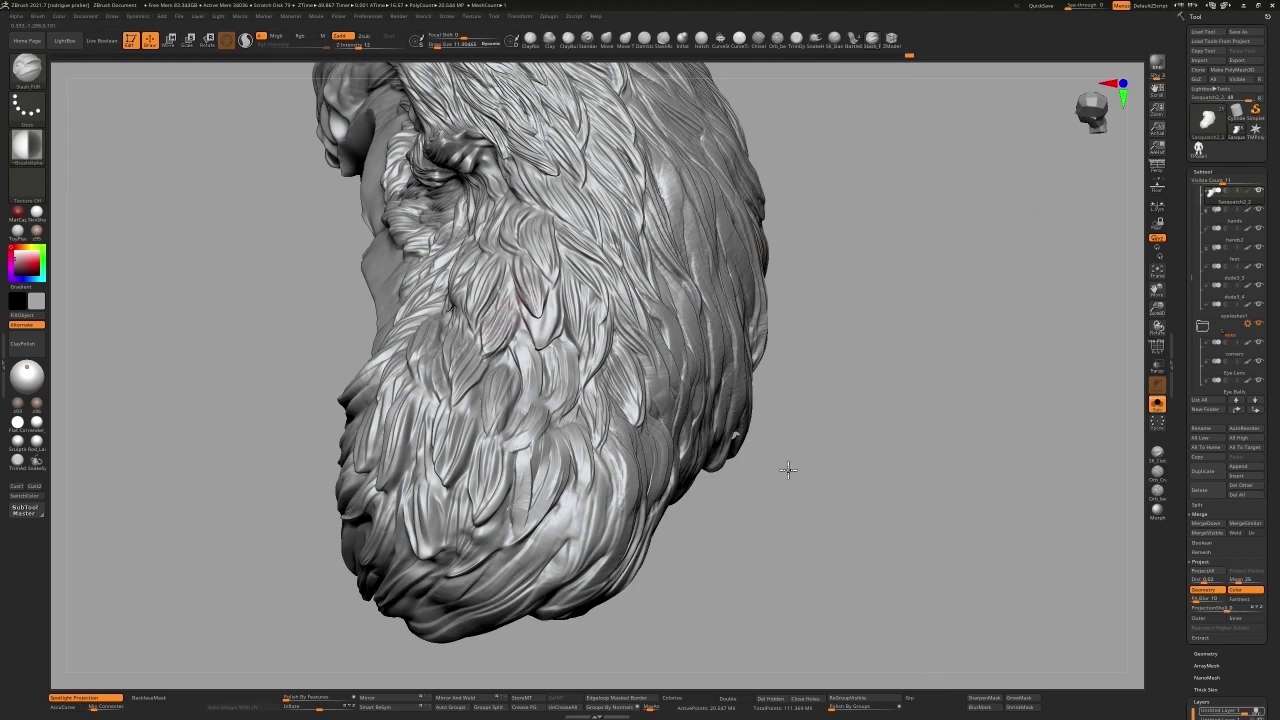
alt+drag(800, 611, 903, 523)
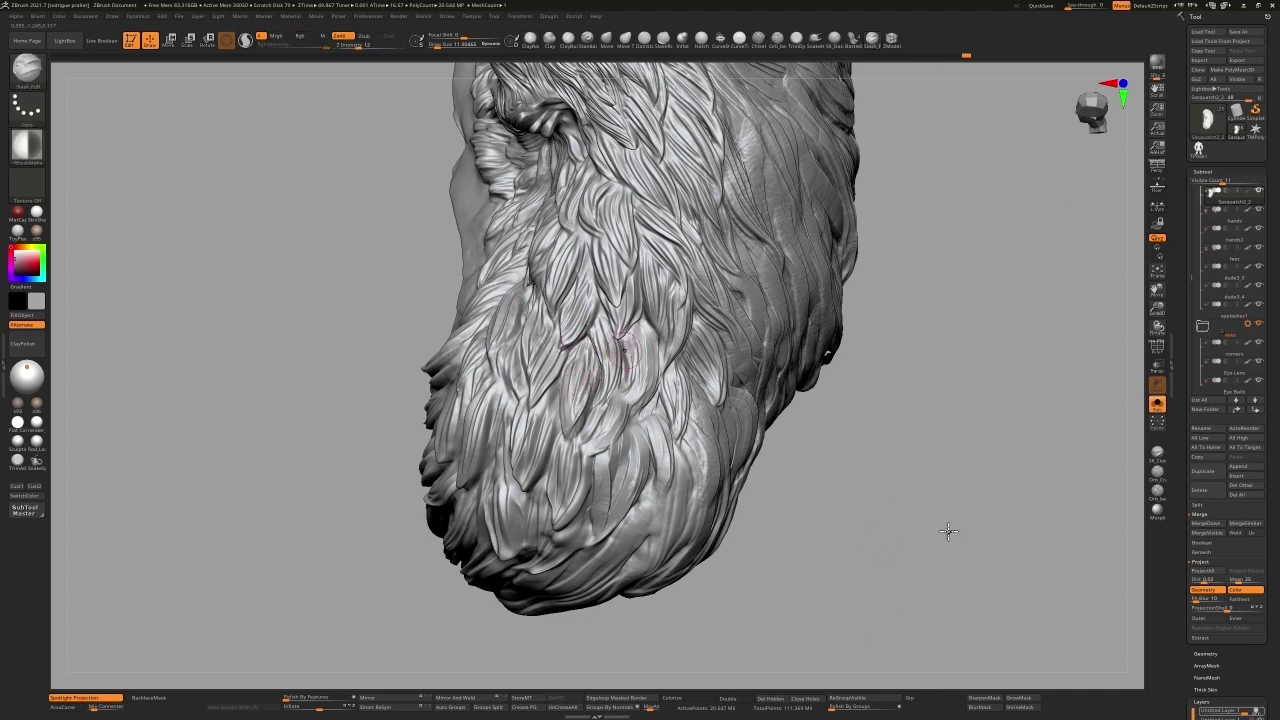
drag(931, 600, 840, 580)
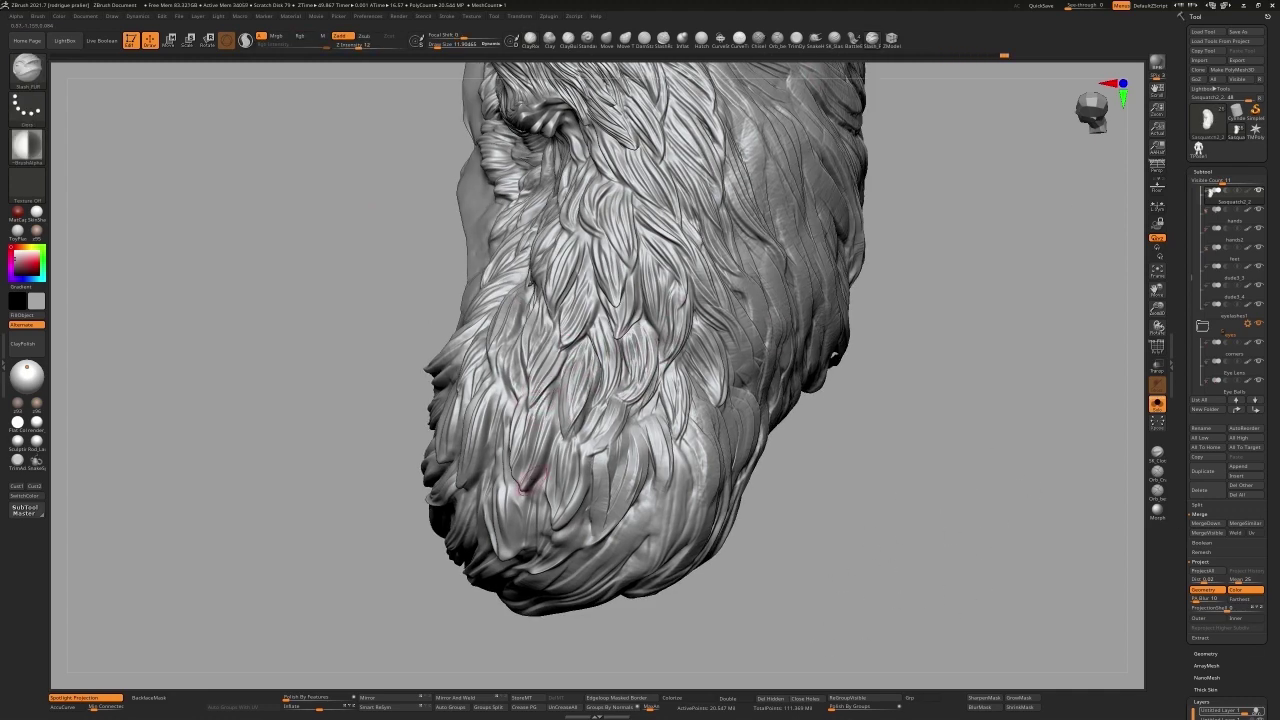
mouse_move(1269, 556)
mouse_down()
mouse_move(903, 589)
mouse_move(954, 559)
mouse_up()
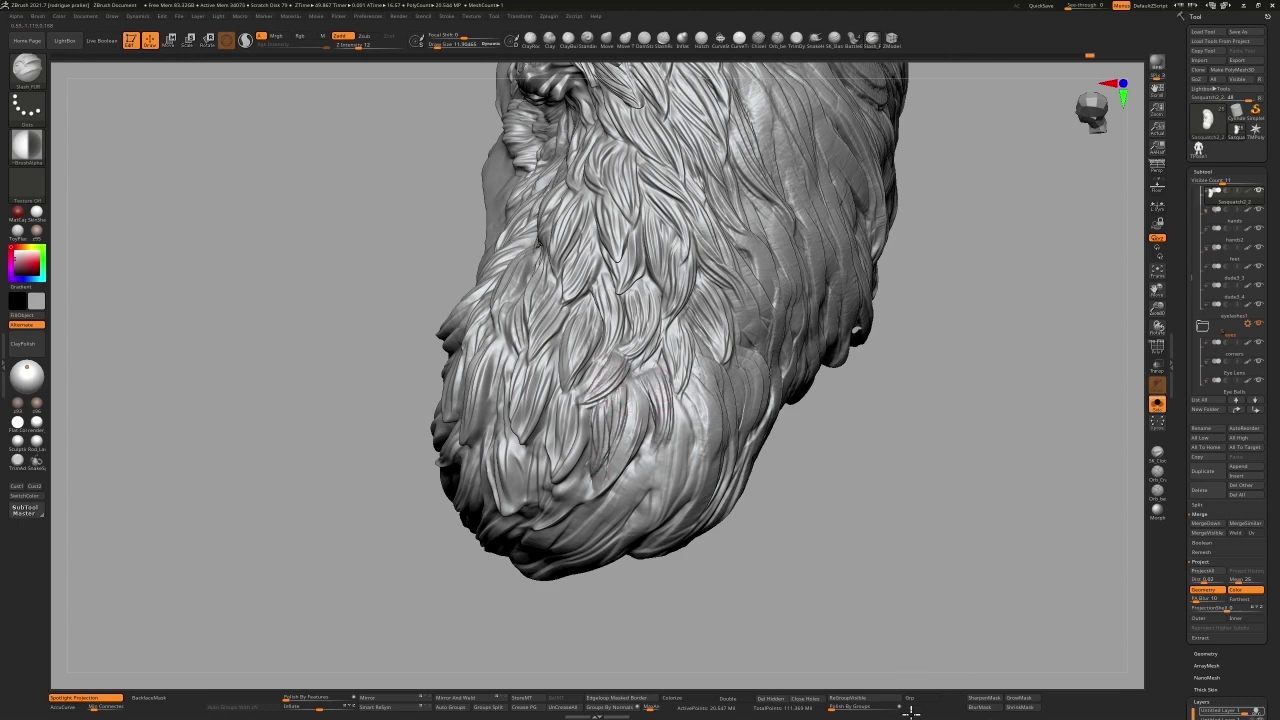
drag(957, 620, 1003, 606)
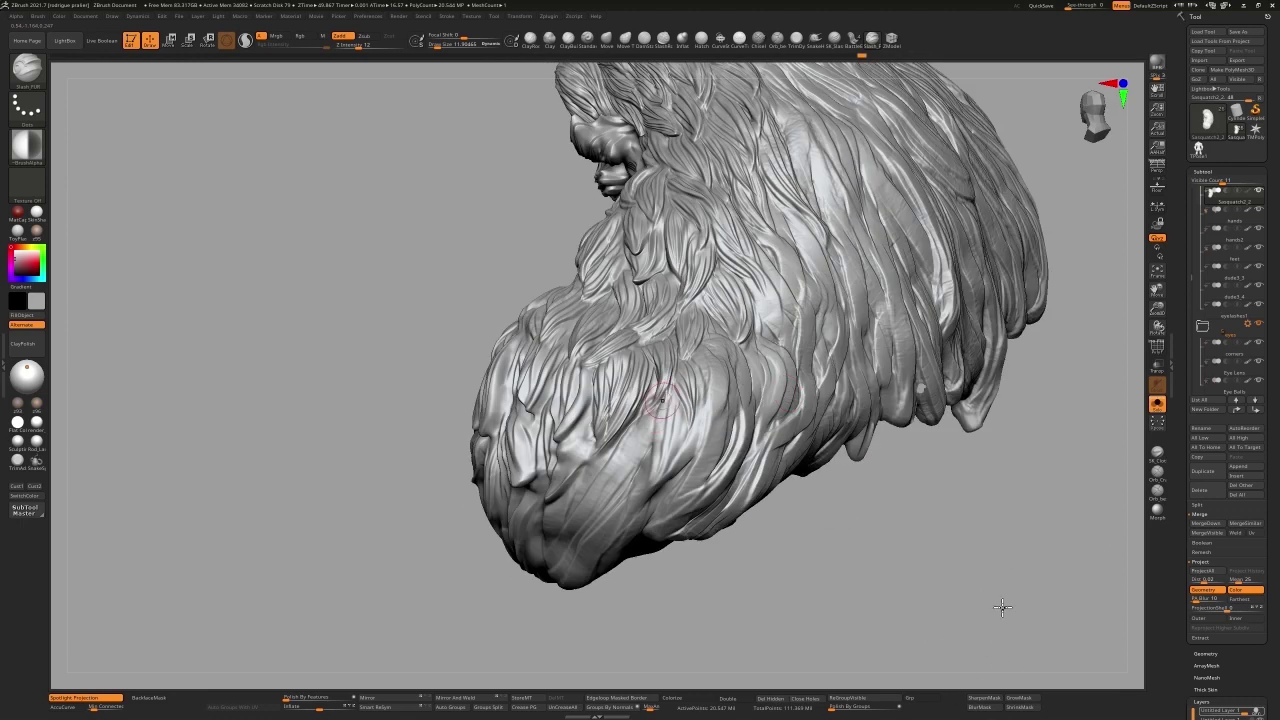
drag(956, 658, 1120, 603)
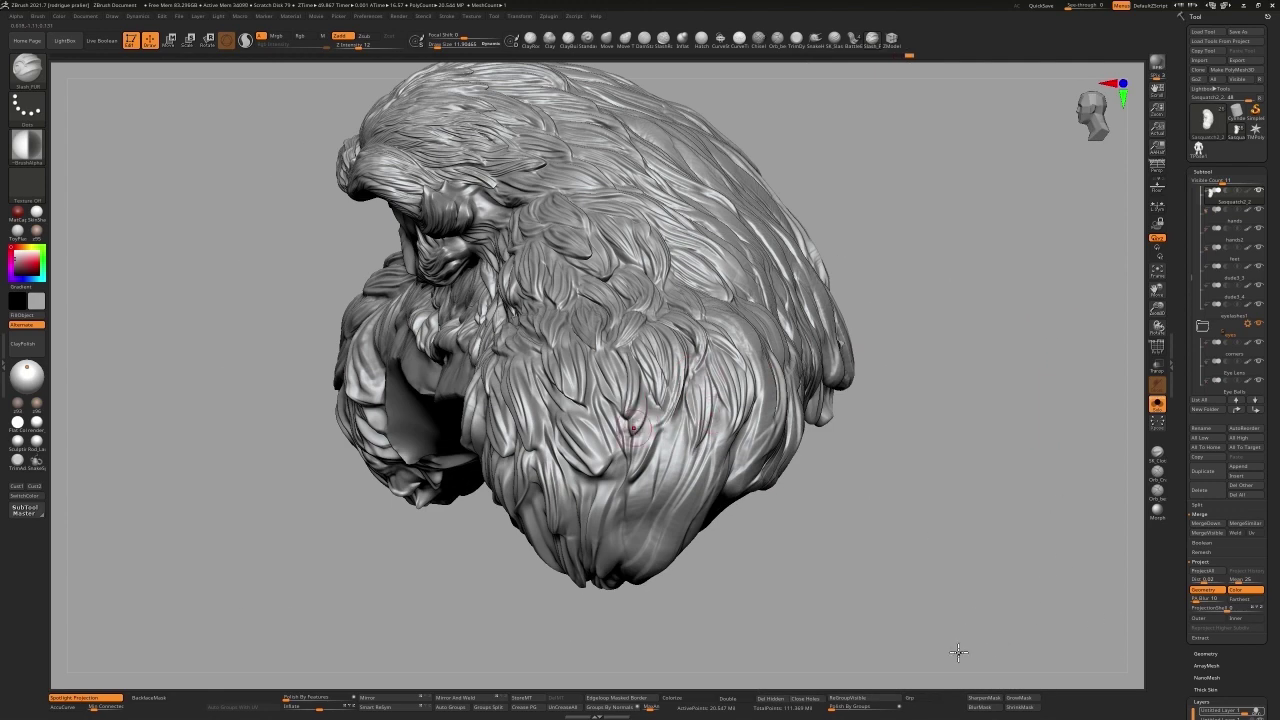
Step: Switch to the DamStandard carving brush, then back to Standard, and orbit toward a side view
key(b)
key(d)
key(s)
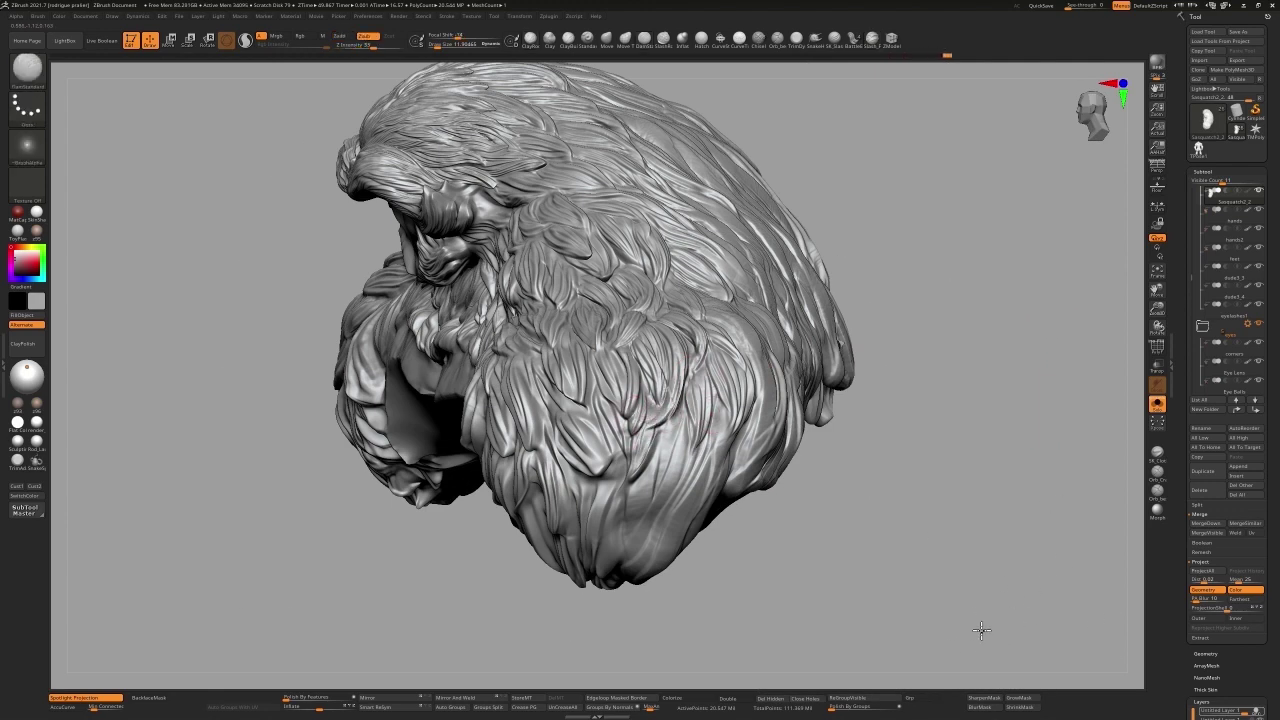
key(b)
key(s)
key(t)
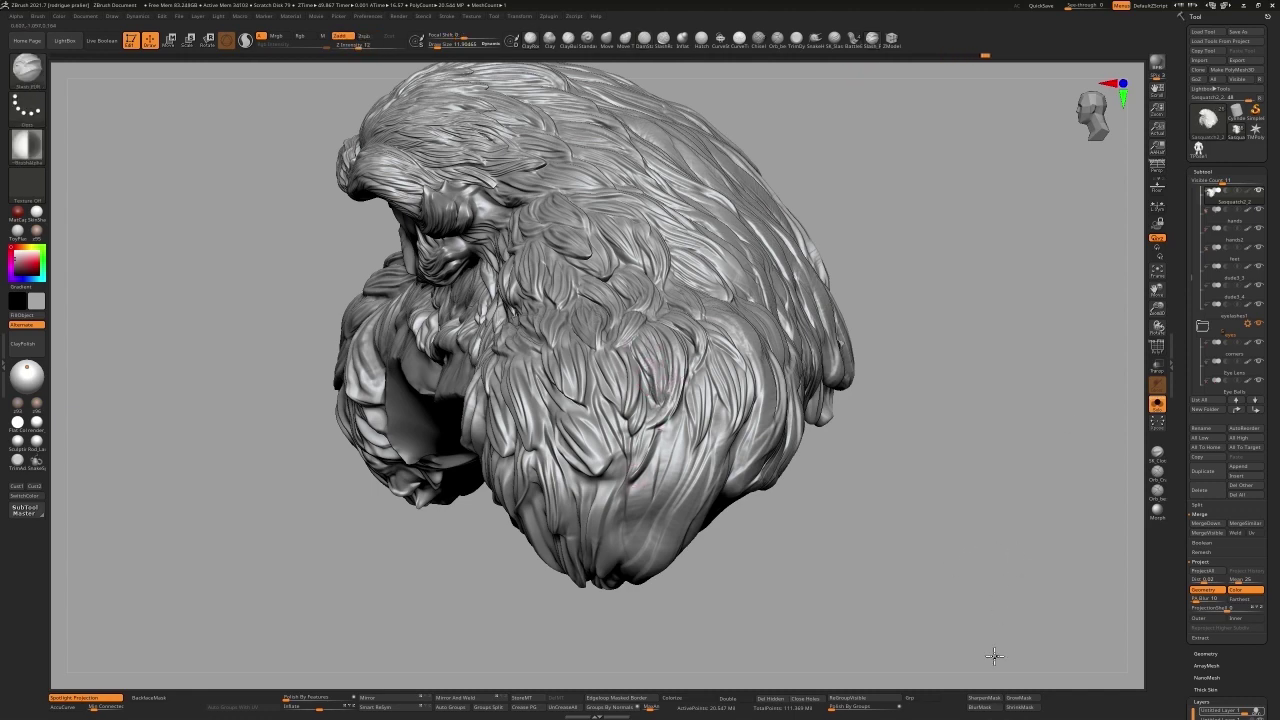
drag(997, 657, 908, 586)
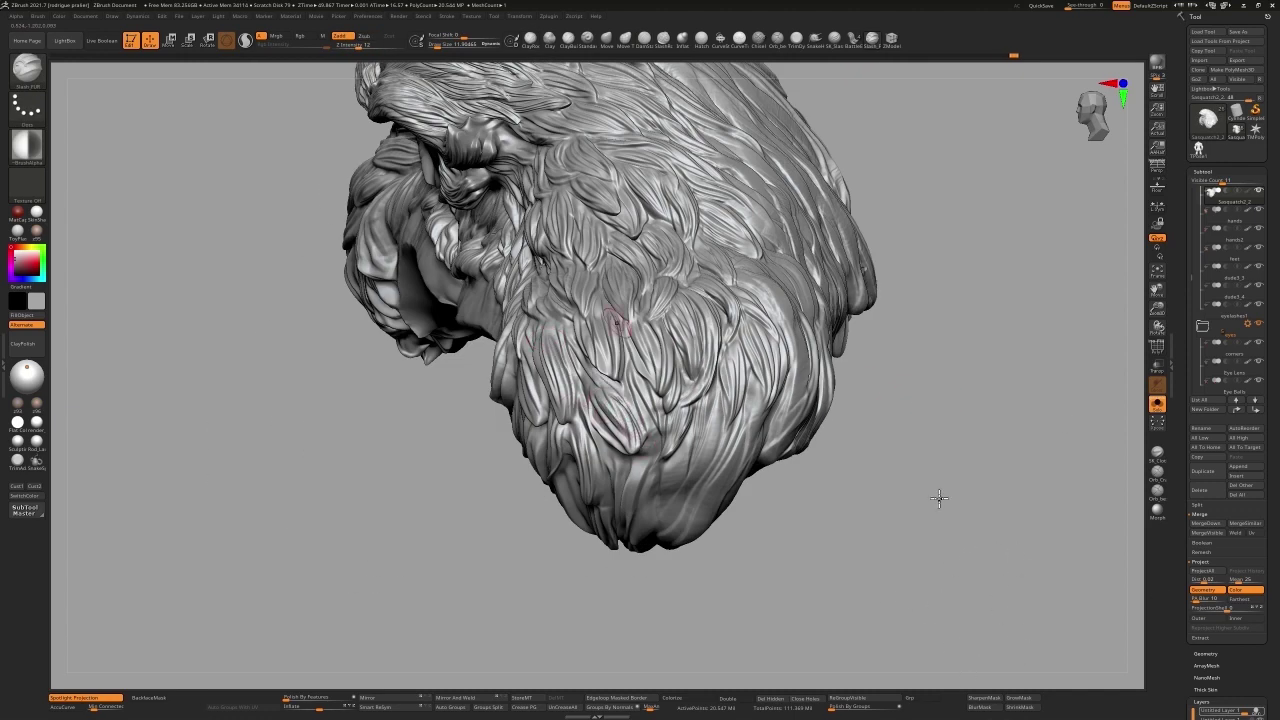
drag(1000, 632, 1190, 610)
click(1157, 404)
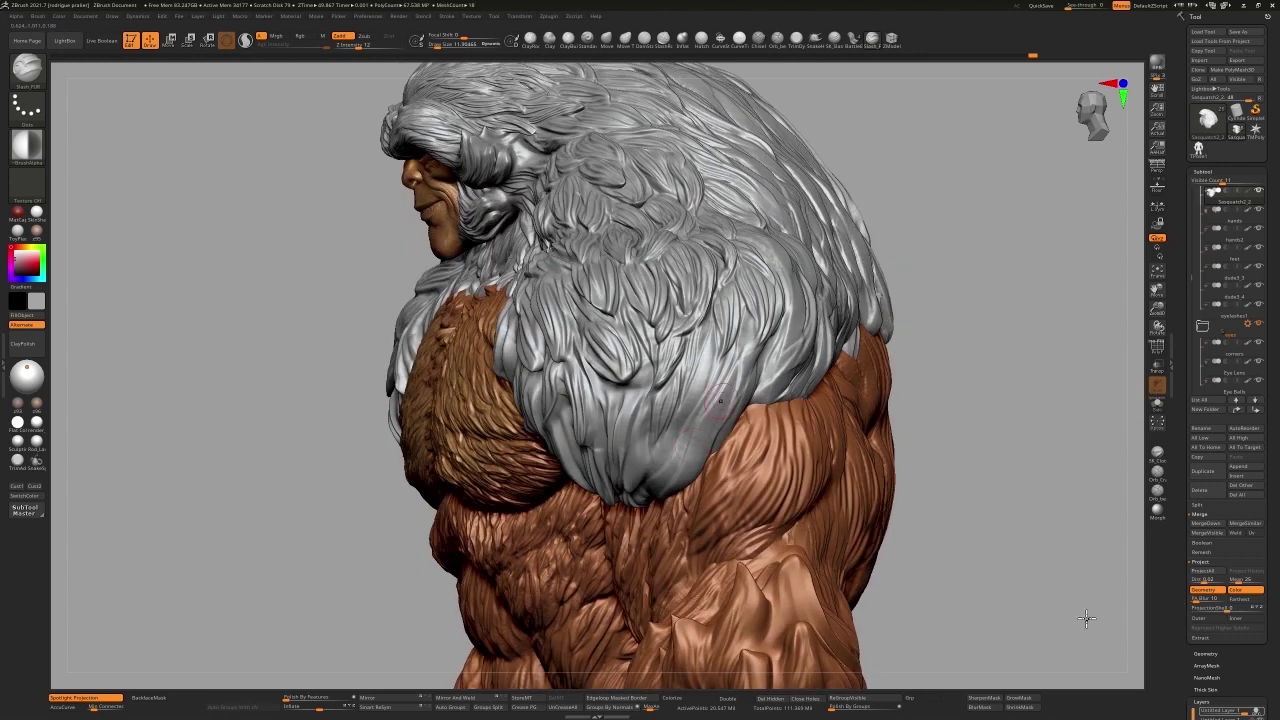
mouse_move(1051, 668)
mouse_down()
mouse_move(1089, 543)
mouse_move(1049, 560)
mouse_up()
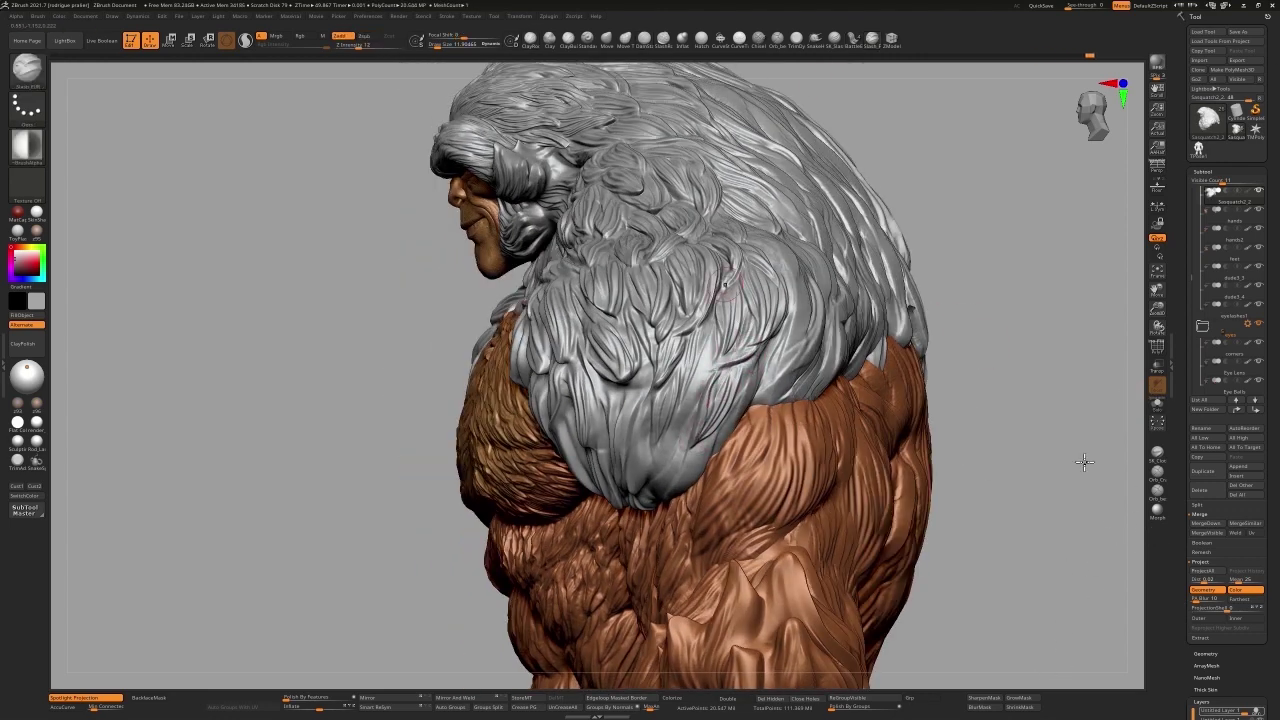
mouse_move(1136, 510)
mouse_down()
mouse_move(1203, 548)
mouse_move(1122, 612)
mouse_move(1090, 667)
mouse_move(1079, 502)
mouse_move(1116, 562)
mouse_up()
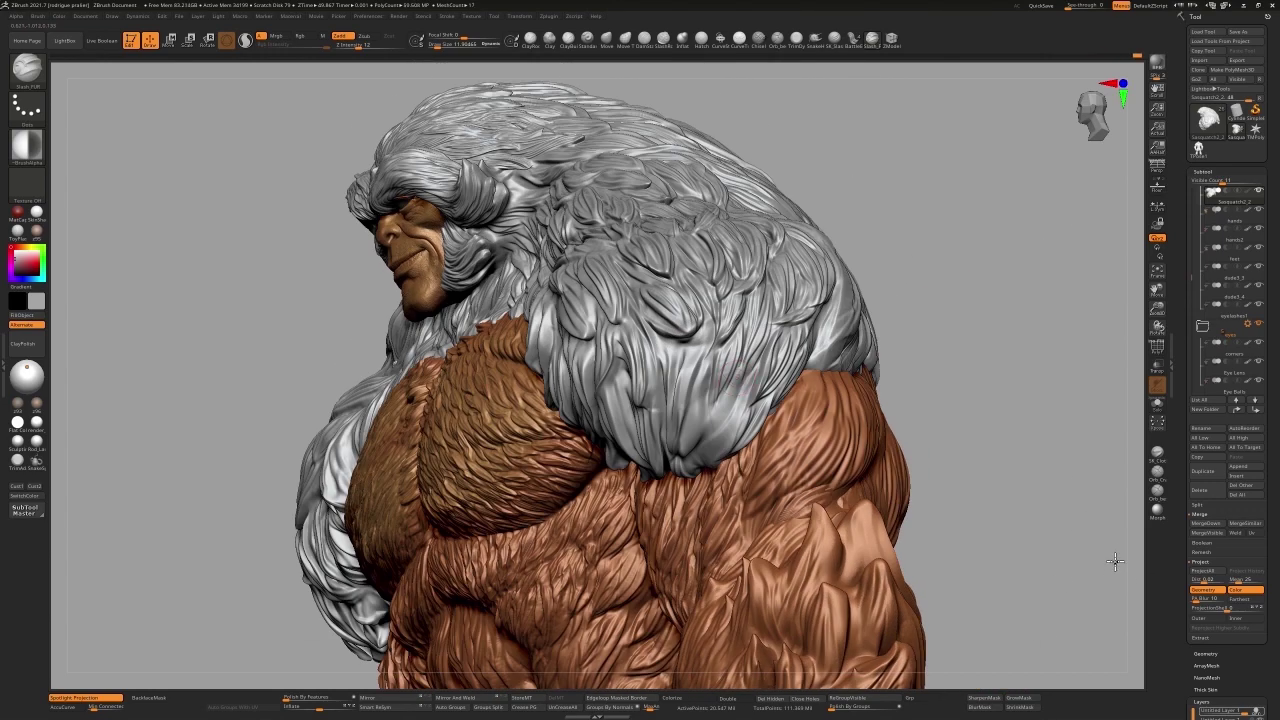
drag(1034, 603, 1023, 663)
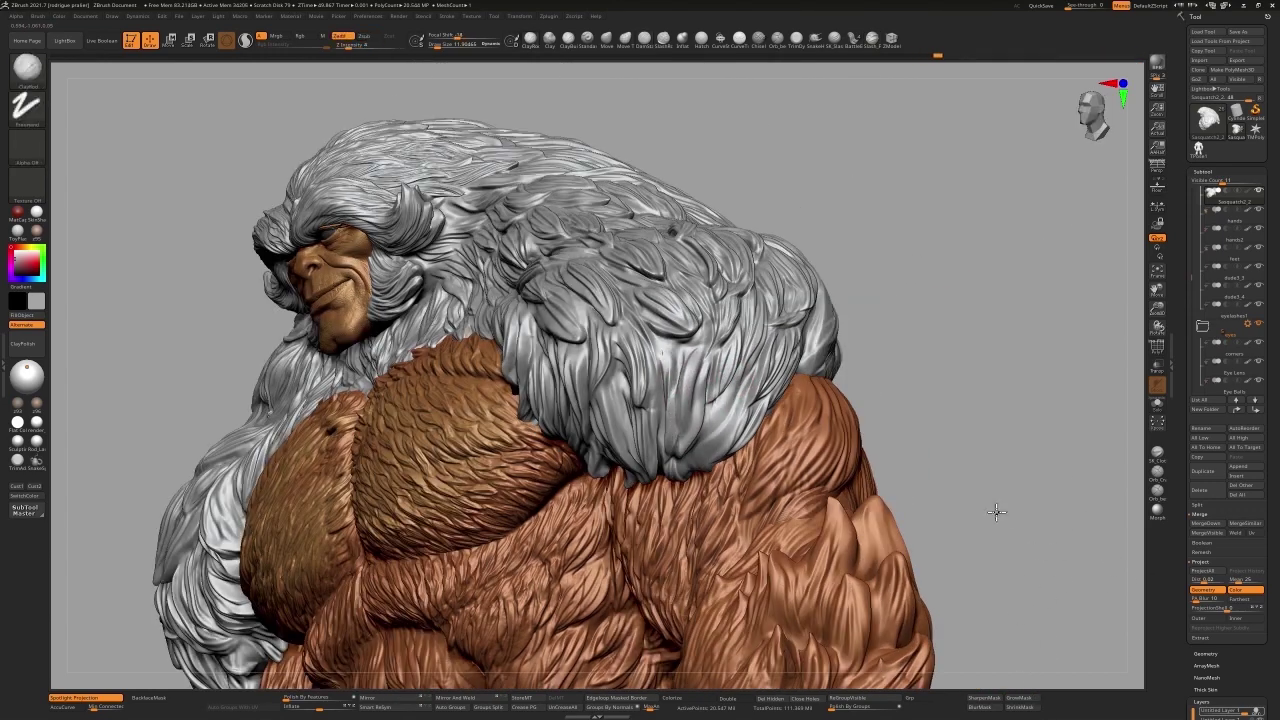
key(b)
key(s)
key(t)
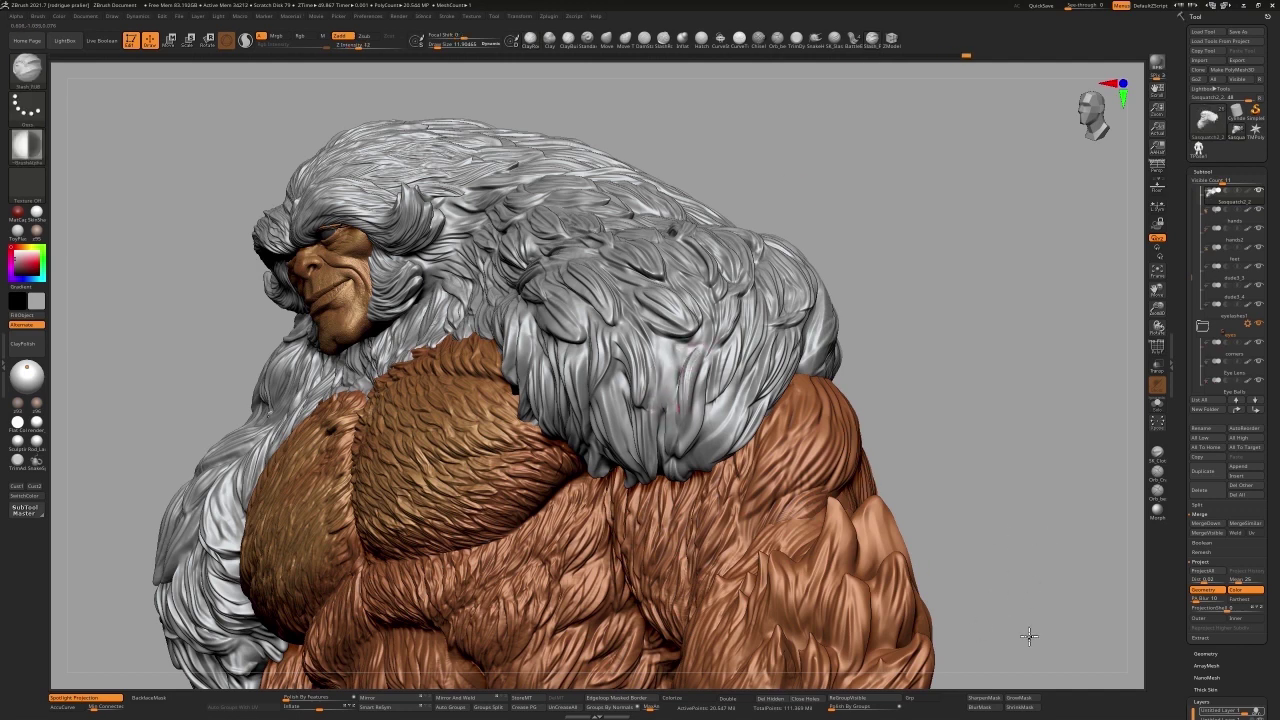
drag(1082, 614, 1072, 698)
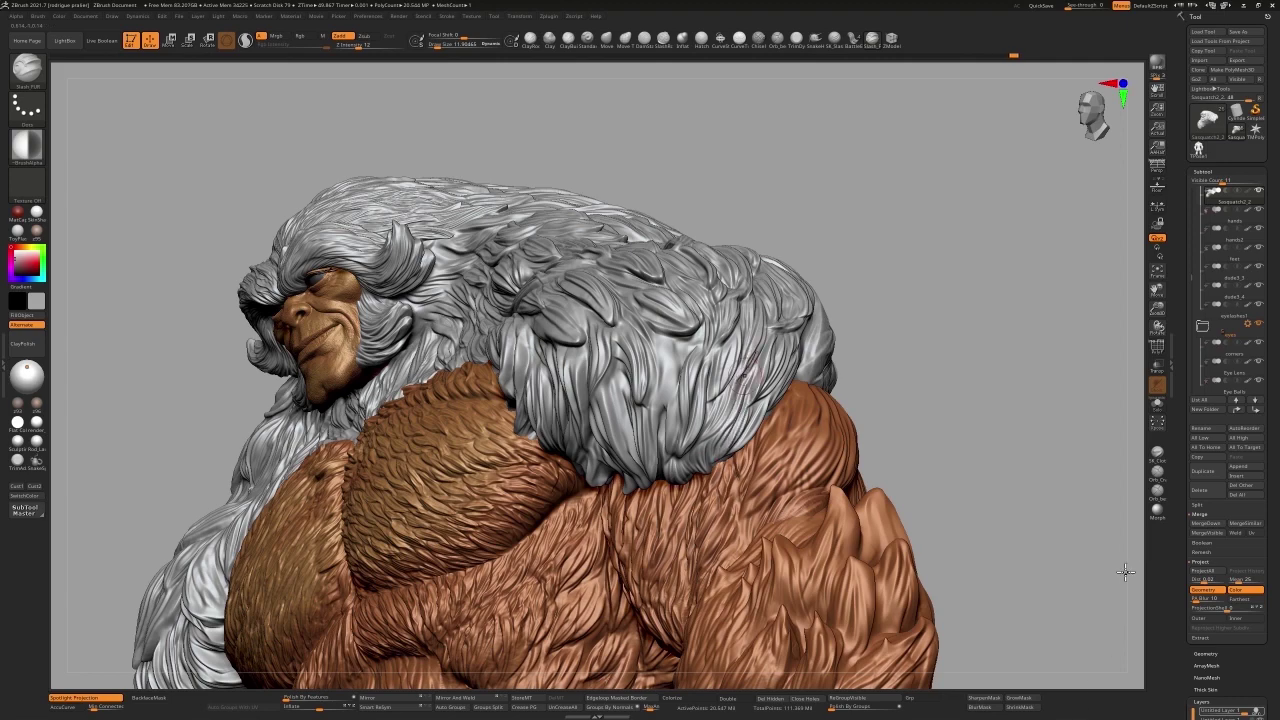
drag(1126, 572, 1068, 584)
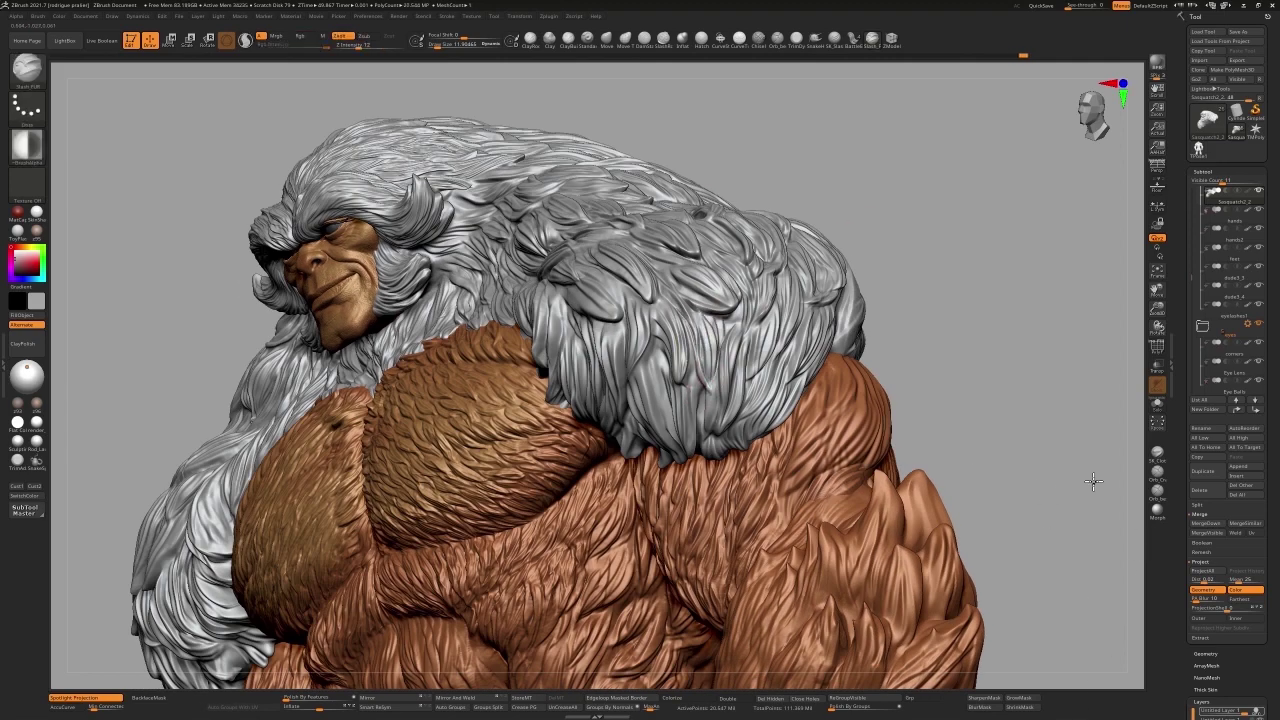
drag(1093, 482, 1100, 544)
key(b)
key(d)
key(s)
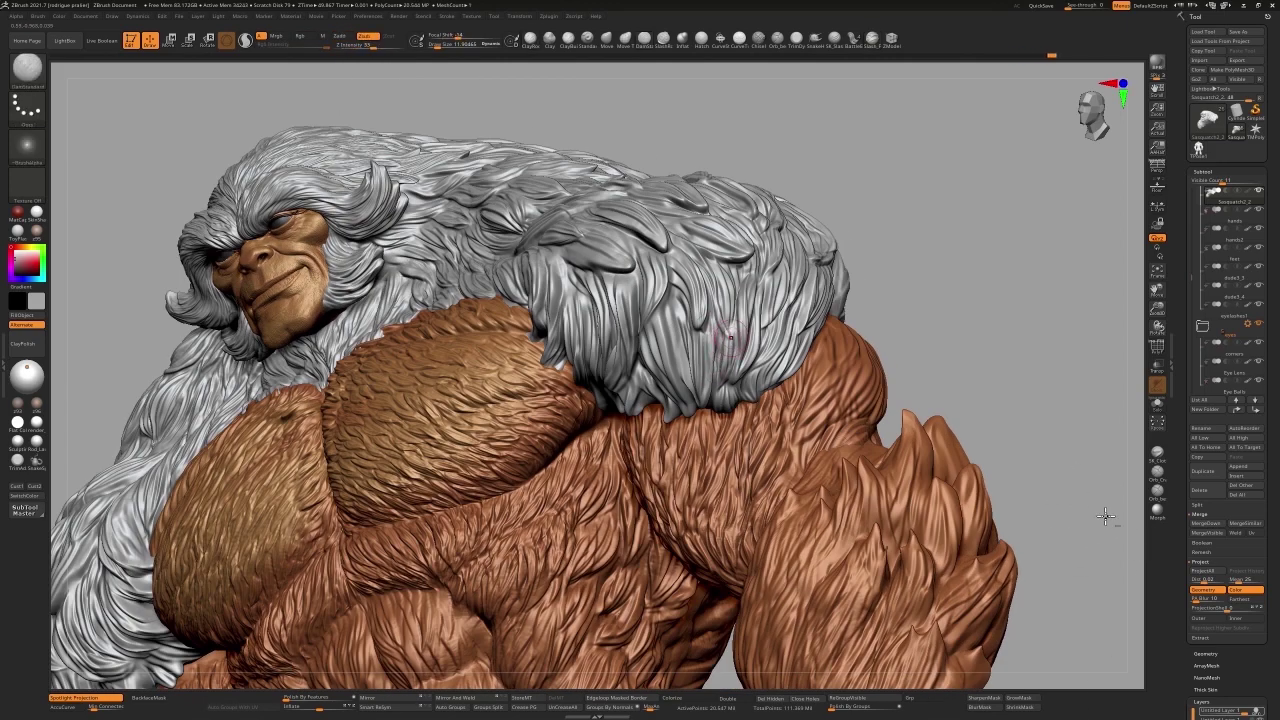
key(b)
key(s)
key(t)
mouse_move(1086, 492)
mouse_down()
mouse_move(1020, 585)
mouse_move(920, 400)
mouse_move(969, 294)
mouse_up()
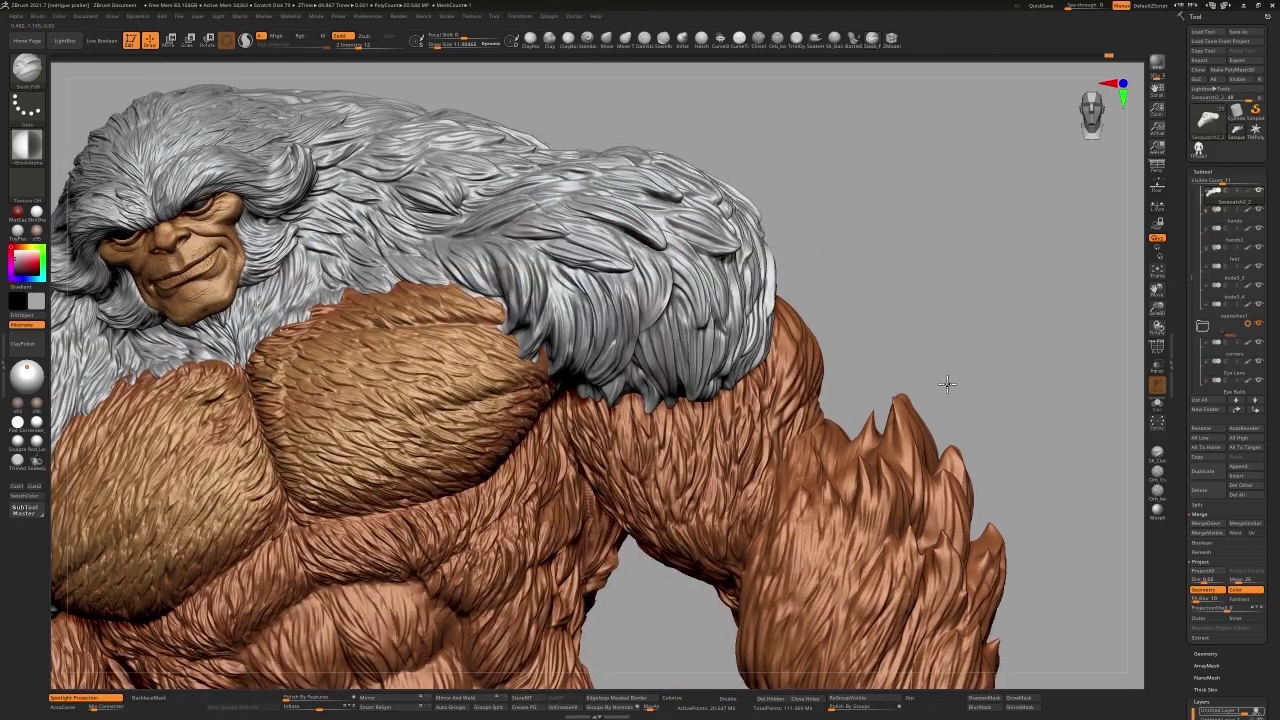
drag(946, 383, 808, 558)
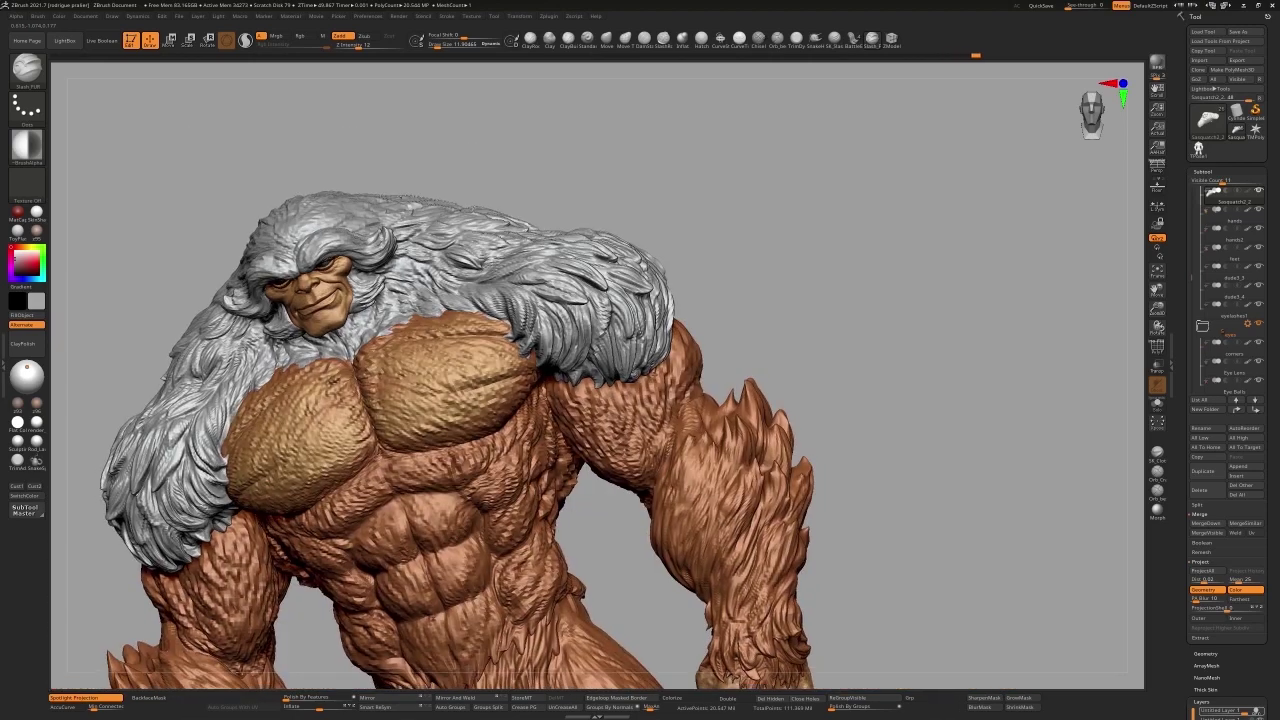
drag(816, 385, 795, 562)
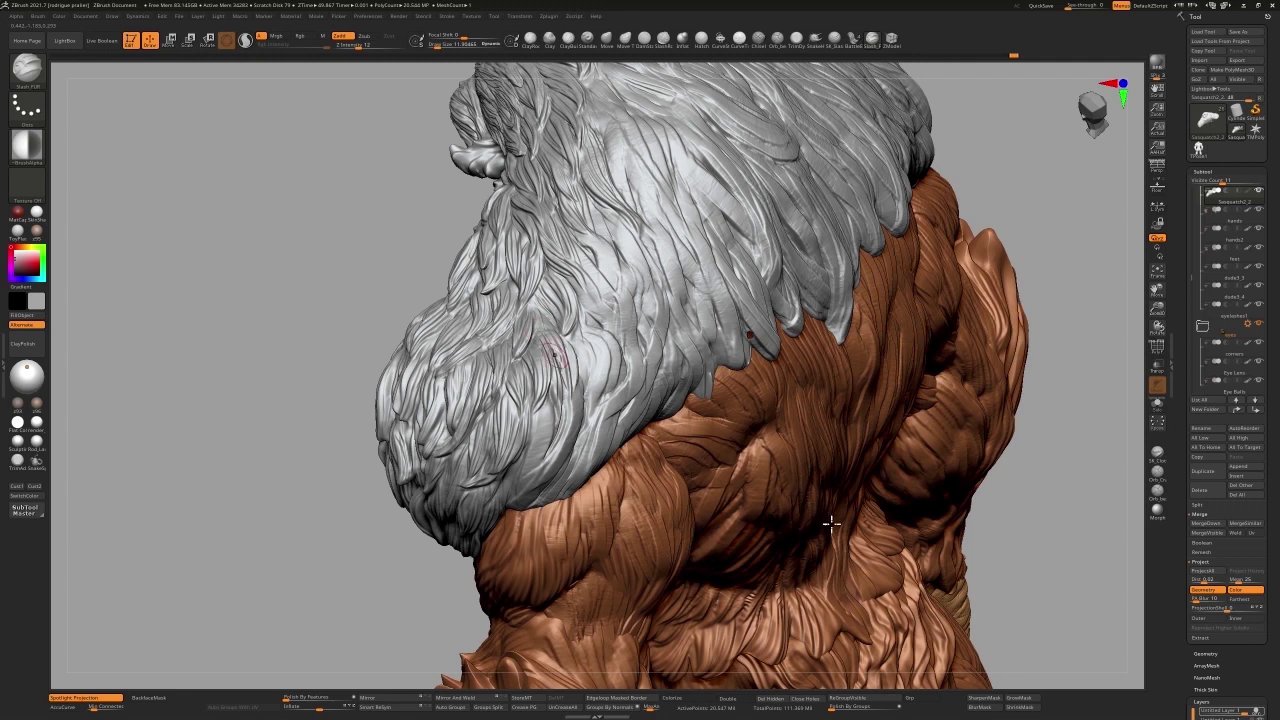
Step: Orbit around the bust's back, then frame it with F and close in on the hair front-left
drag(1113, 293, 790, 682)
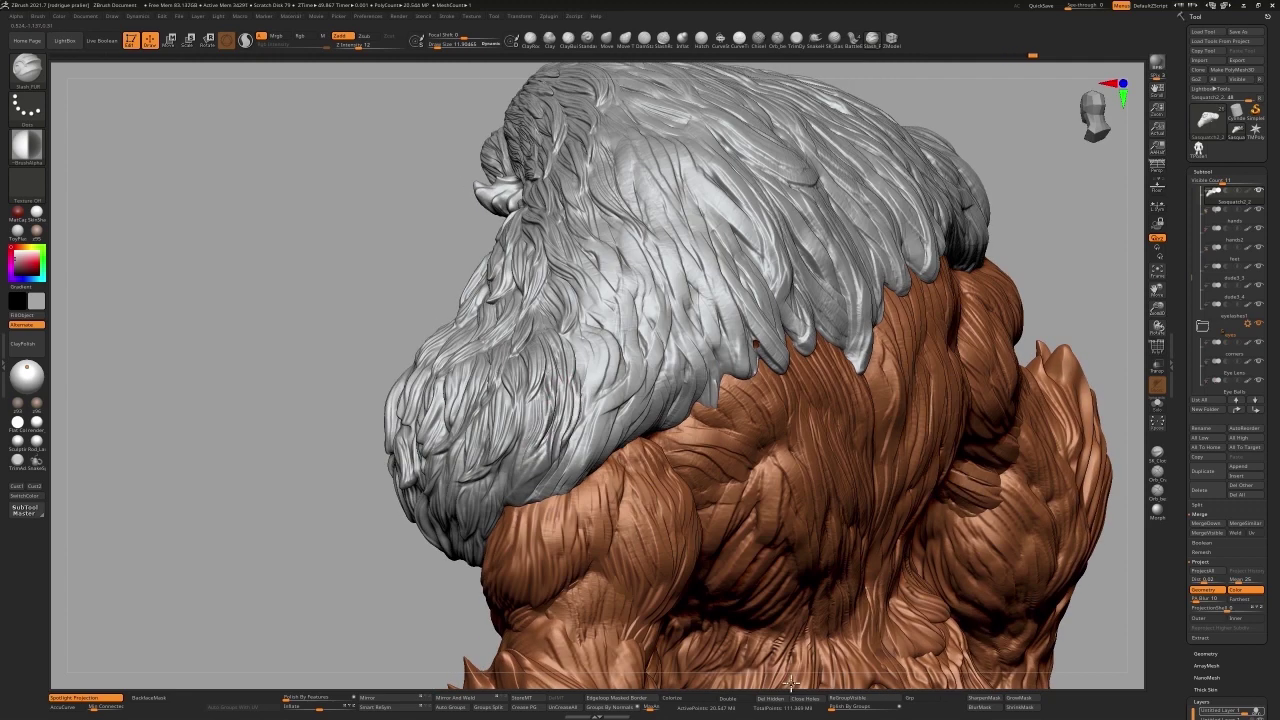
right_drag(630, 380, 918, 314)
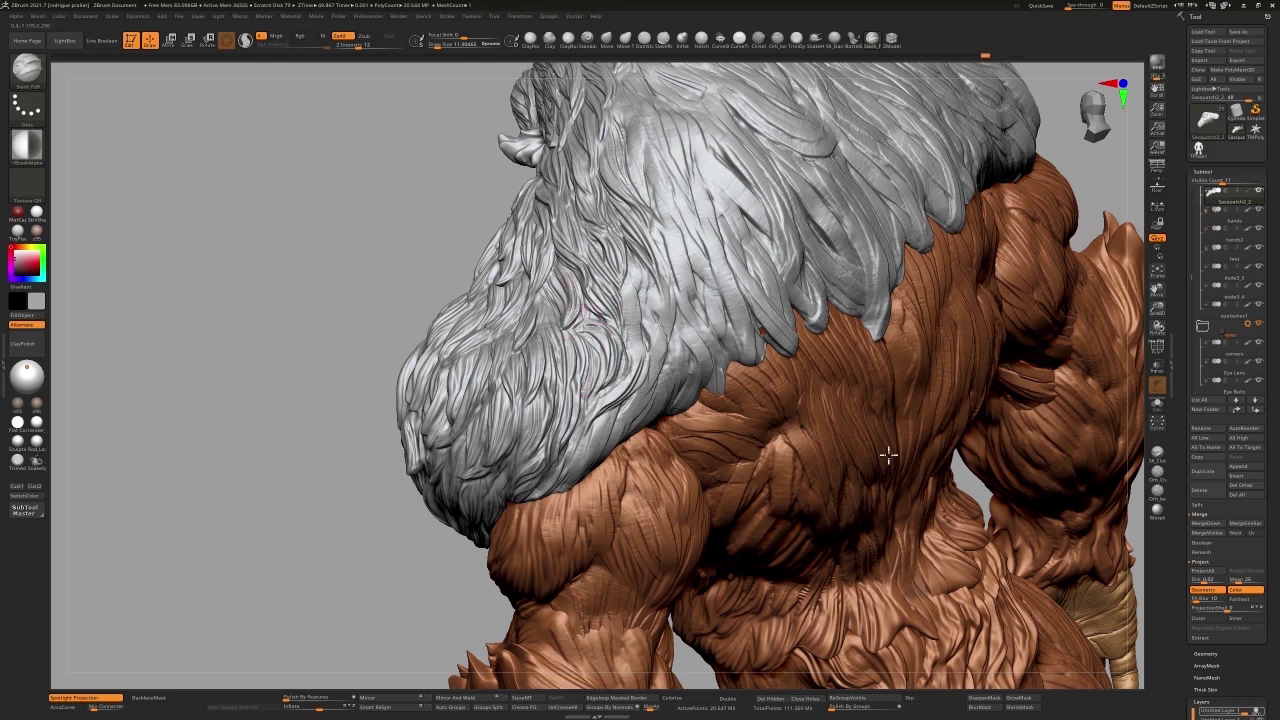
right_drag(620, 385, 1053, 428)
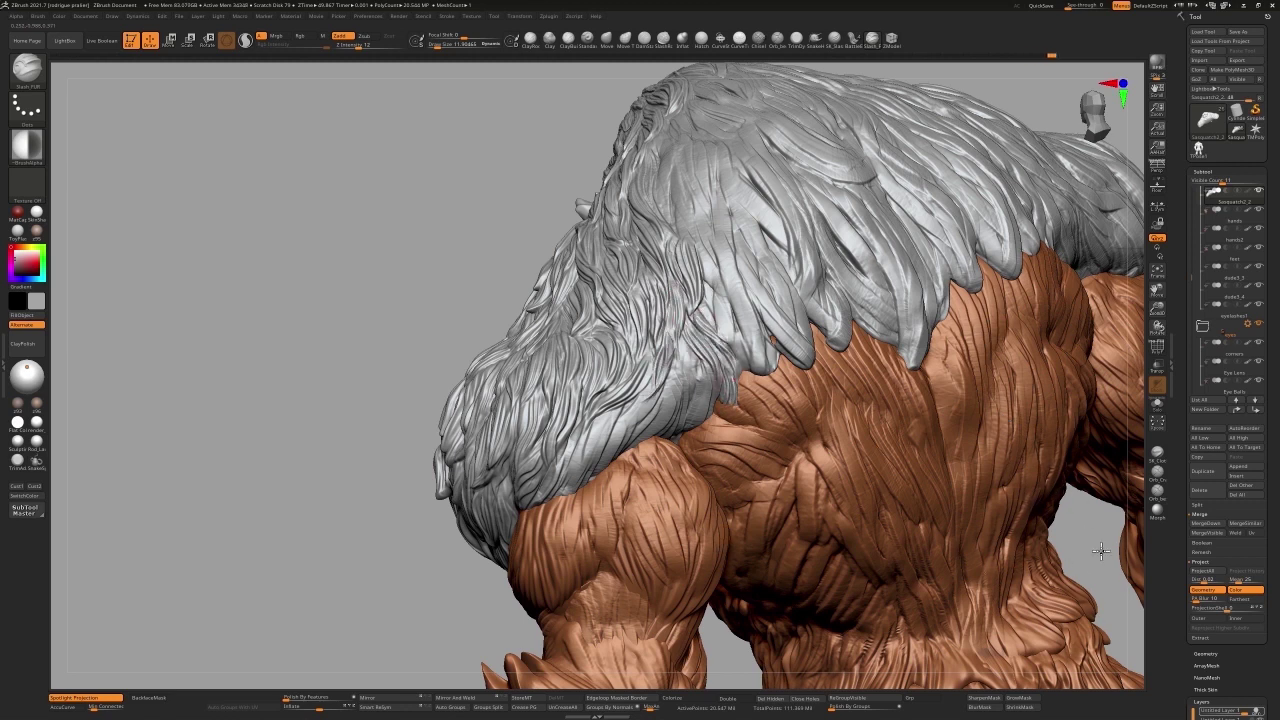
key(shift)
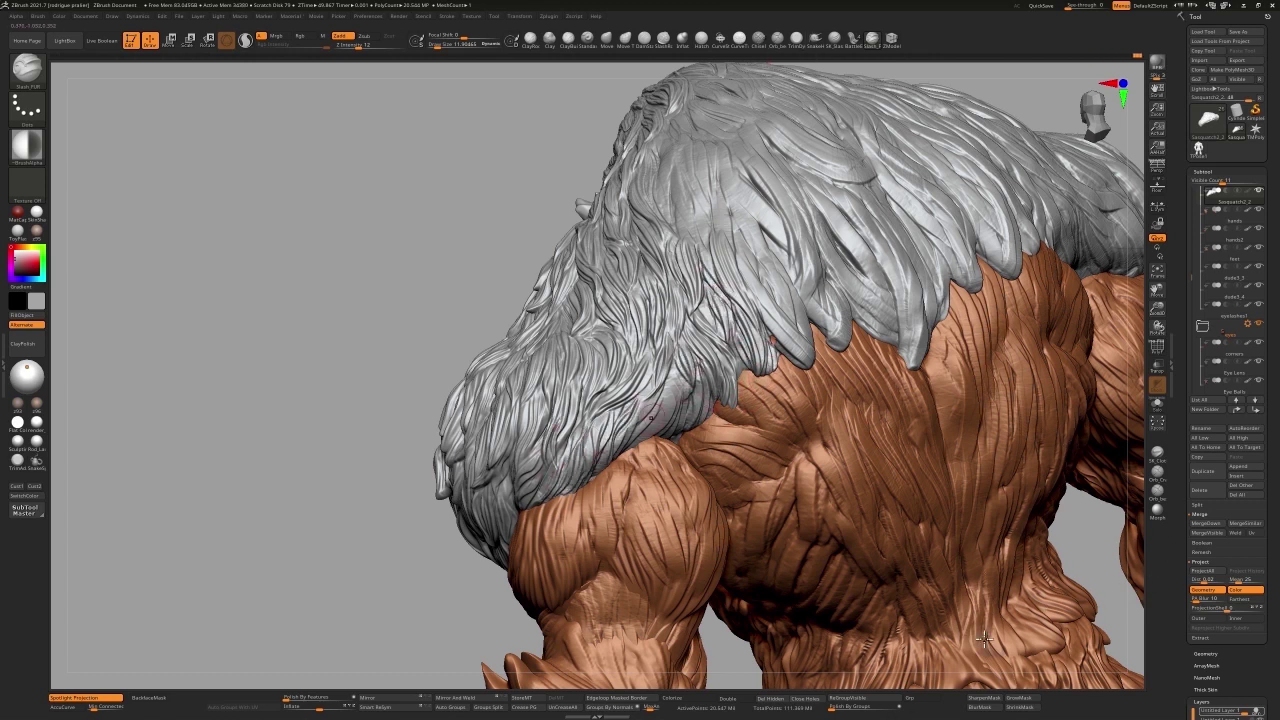
right_drag(968, 600, 1057, 349)
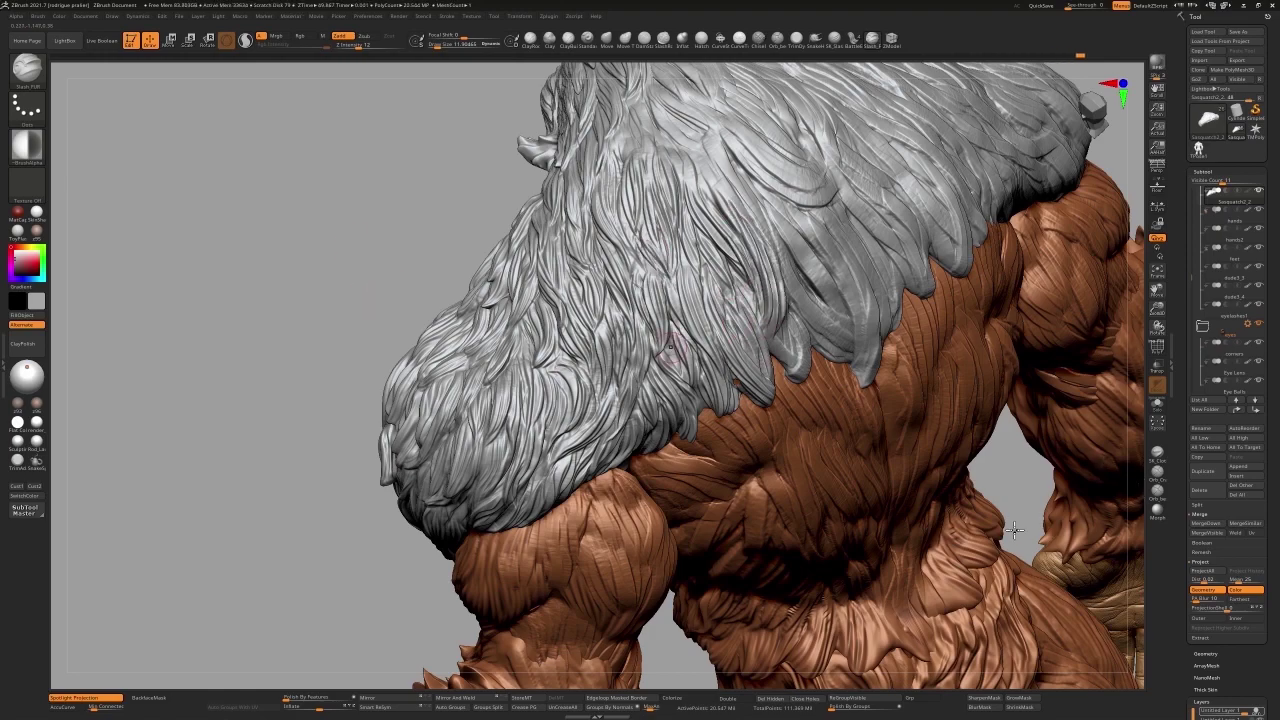
key(f)
mouse_move(501, 450)
mouse_down()
mouse_move(962, 393)
mouse_move(884, 390)
mouse_up()
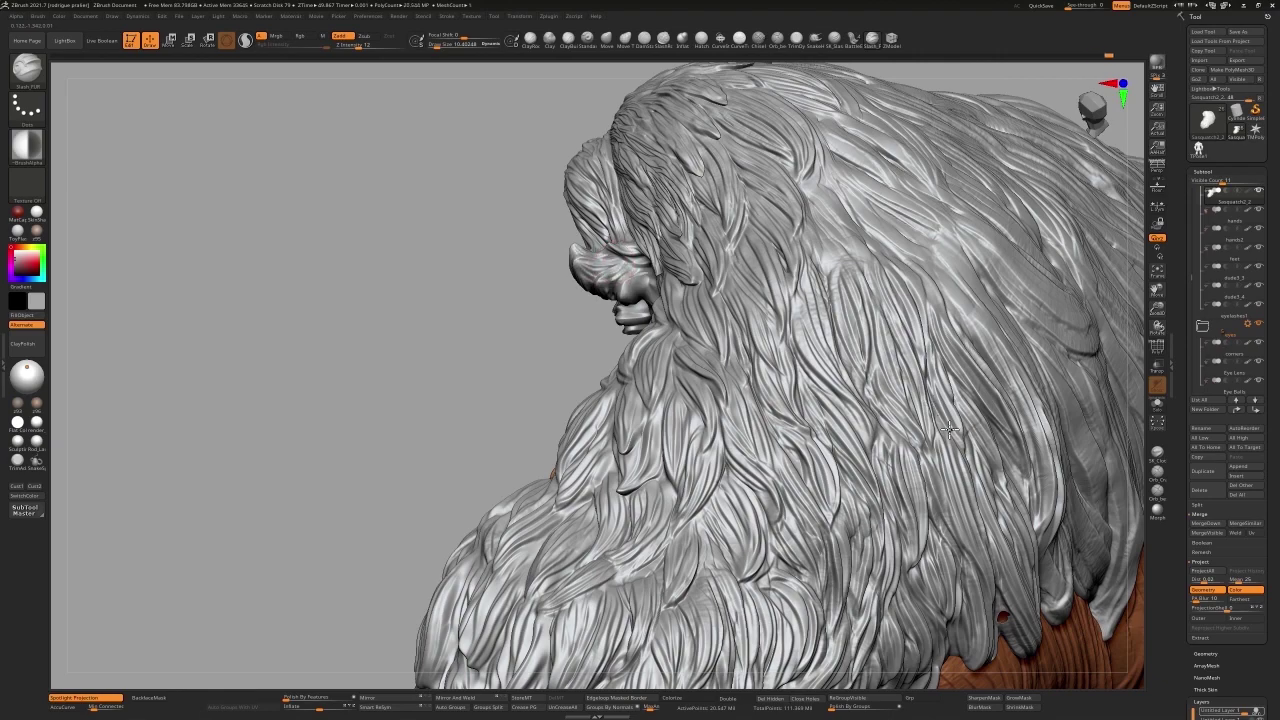
Step: Orbit to a front-left view showing the face, grey mantle and brown body together
drag(993, 458, 938, 422)
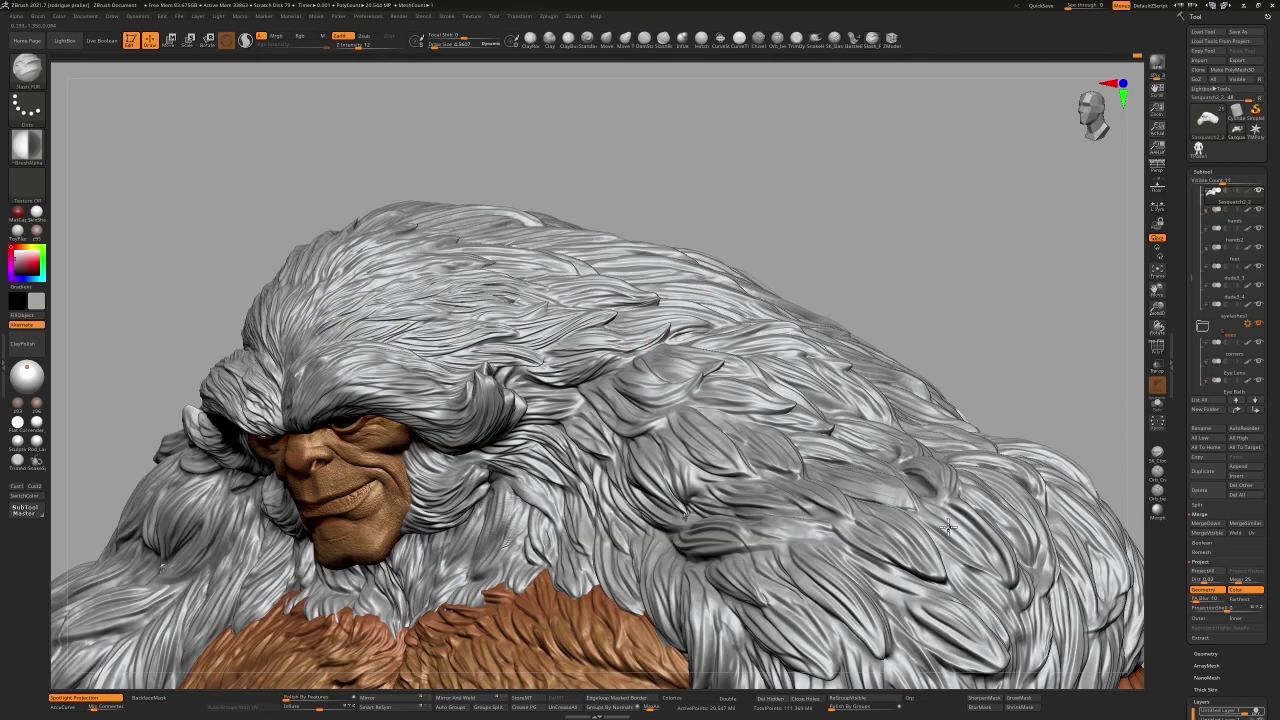
Step: Orbit the bust round to a straight-on front view
middle_drag(948, 527, 1058, 592)
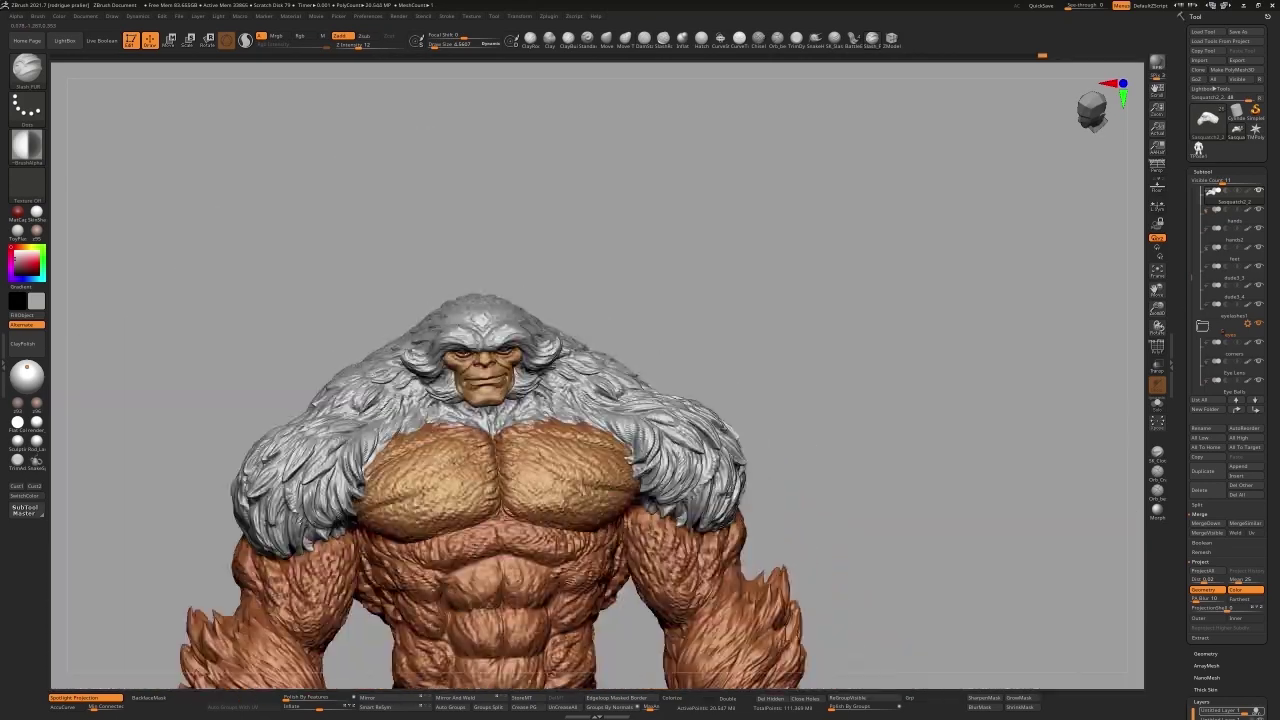
middle_drag(901, 511, 760, 452)
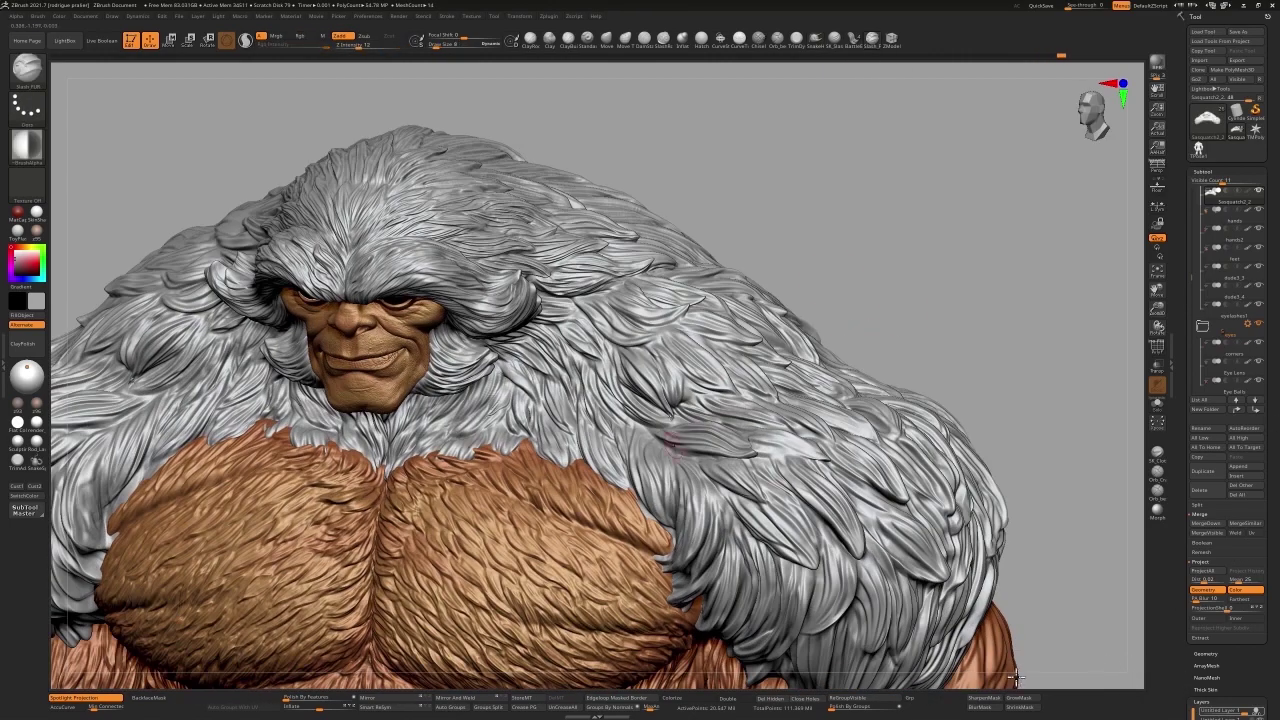
drag(889, 289, 1089, 459)
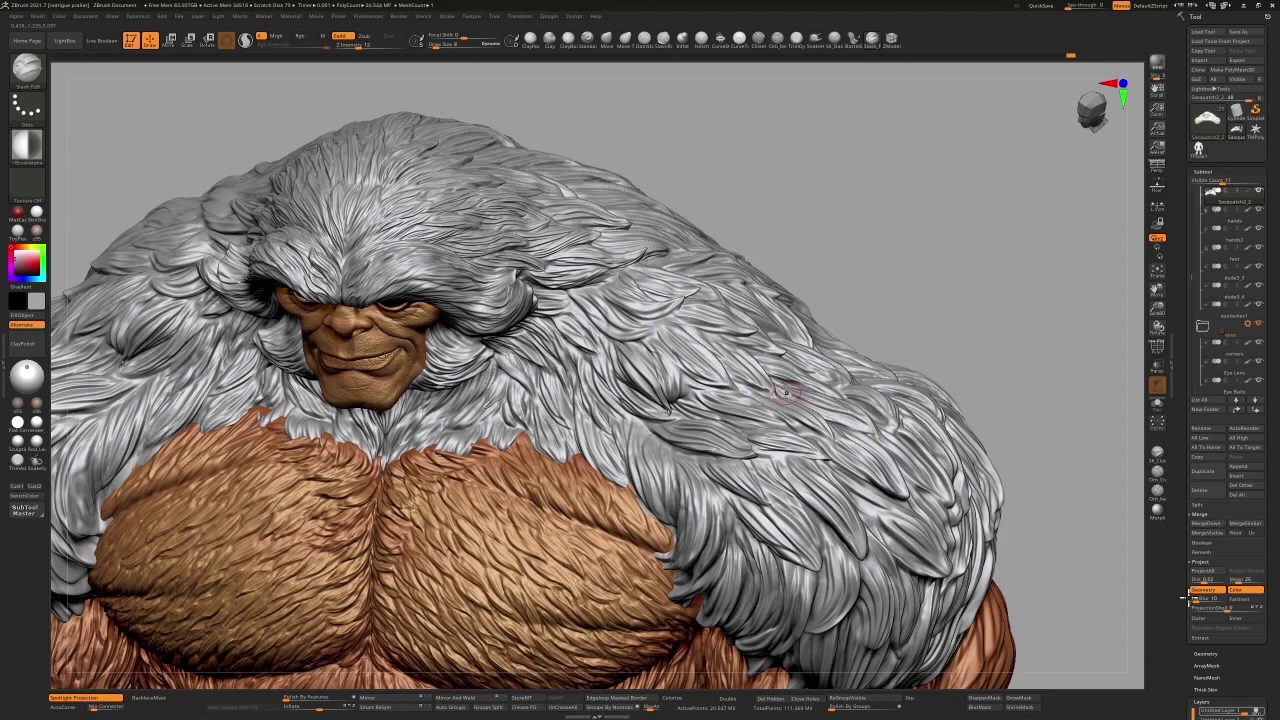
drag(763, 340, 889, 257)
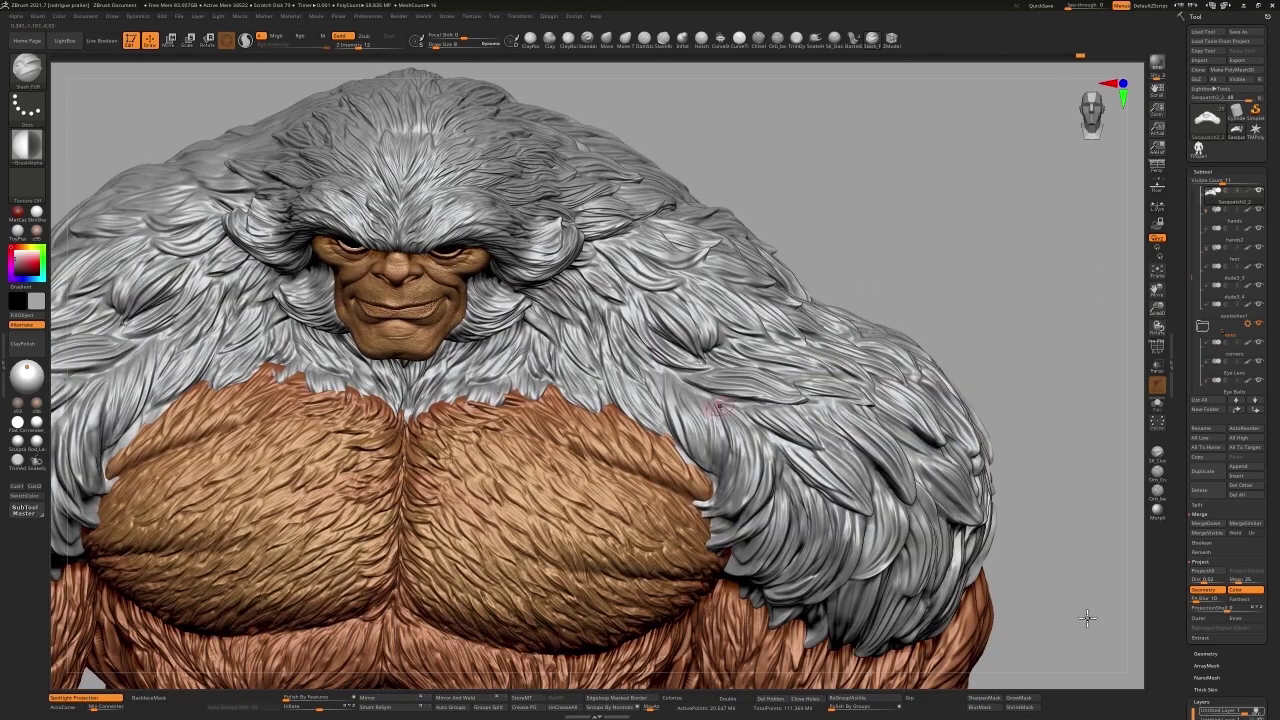
Step: Try Zsub, brush size, ClayPolish and Smooth brush settings, then orbit toward the side fur
key(ctrl)
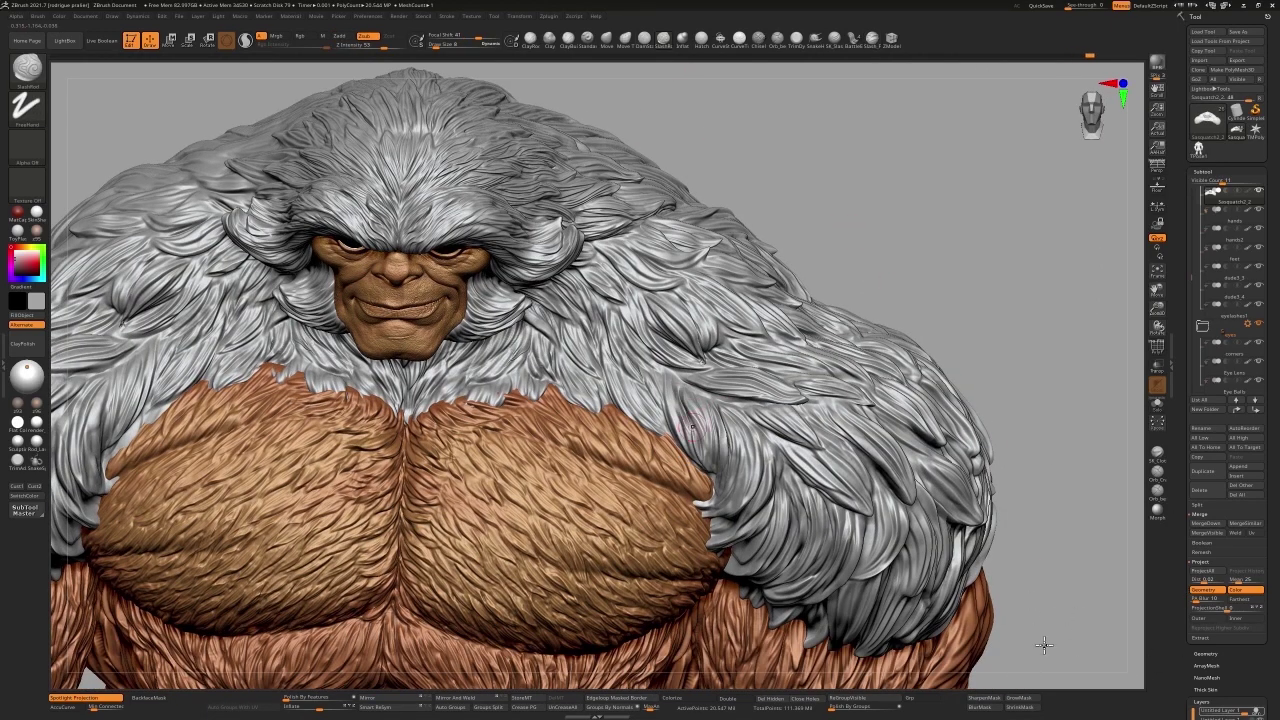
key(space)
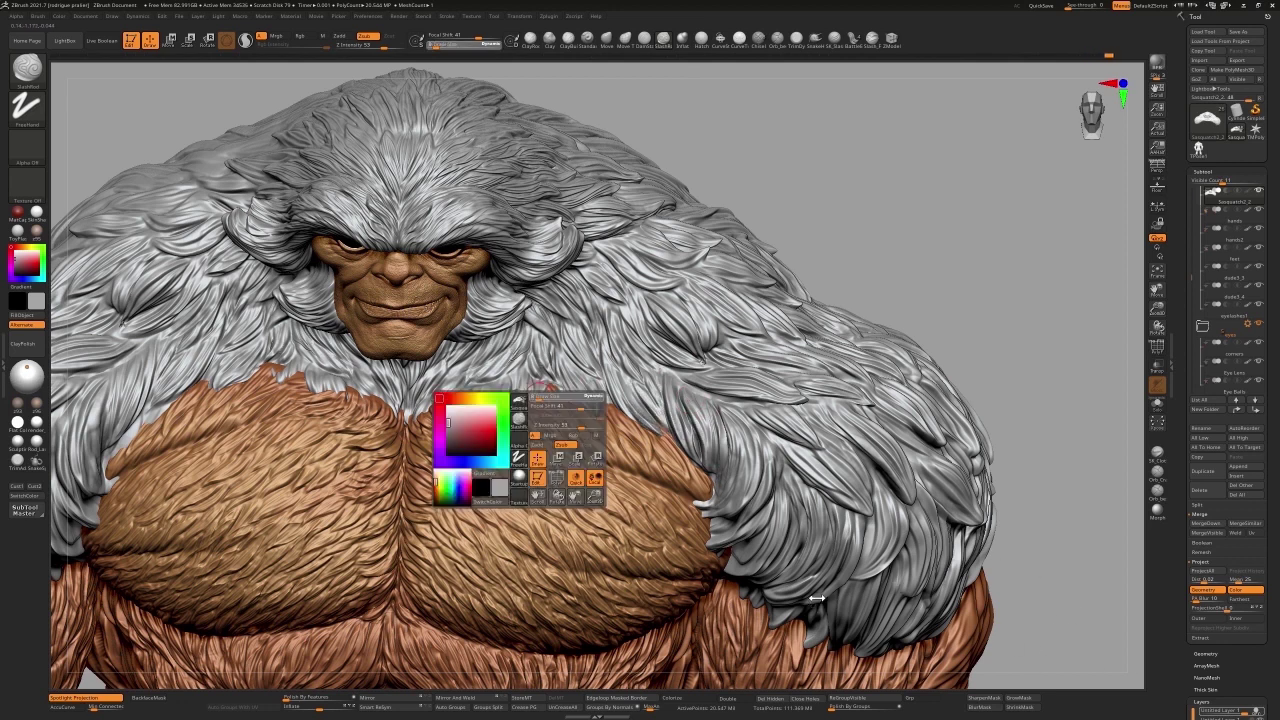
key(ctrl)
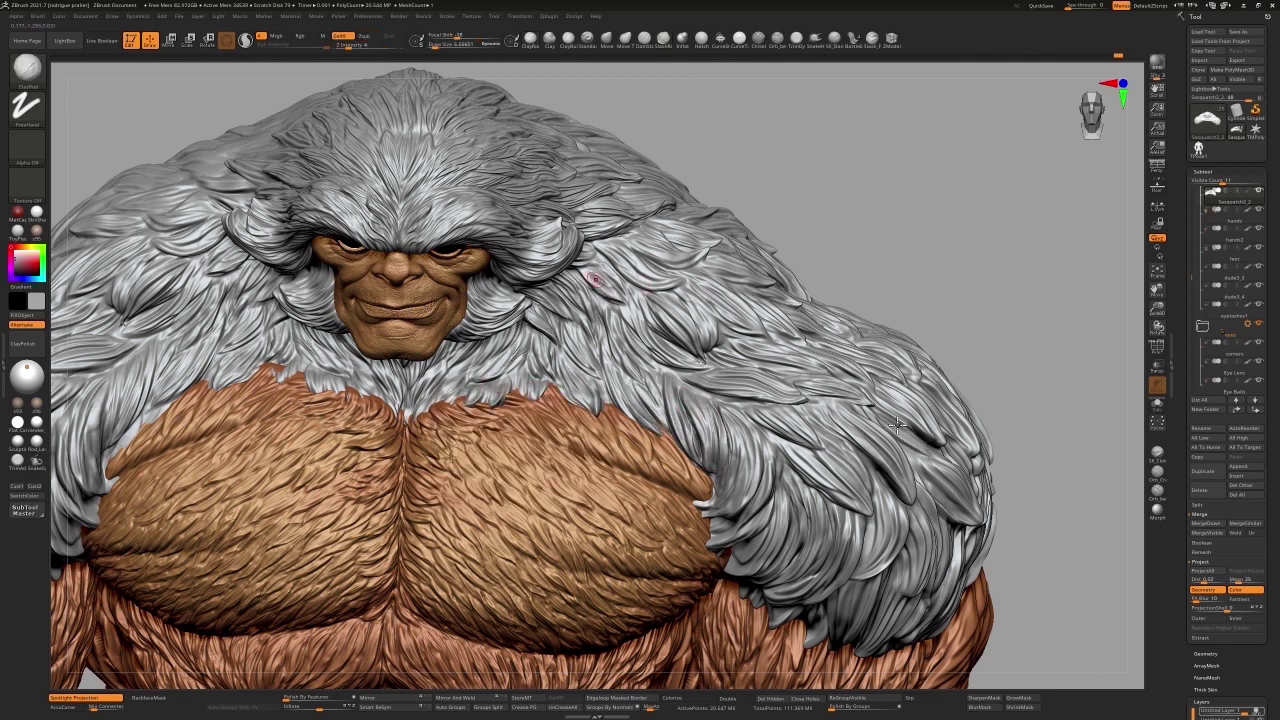
key(shift)
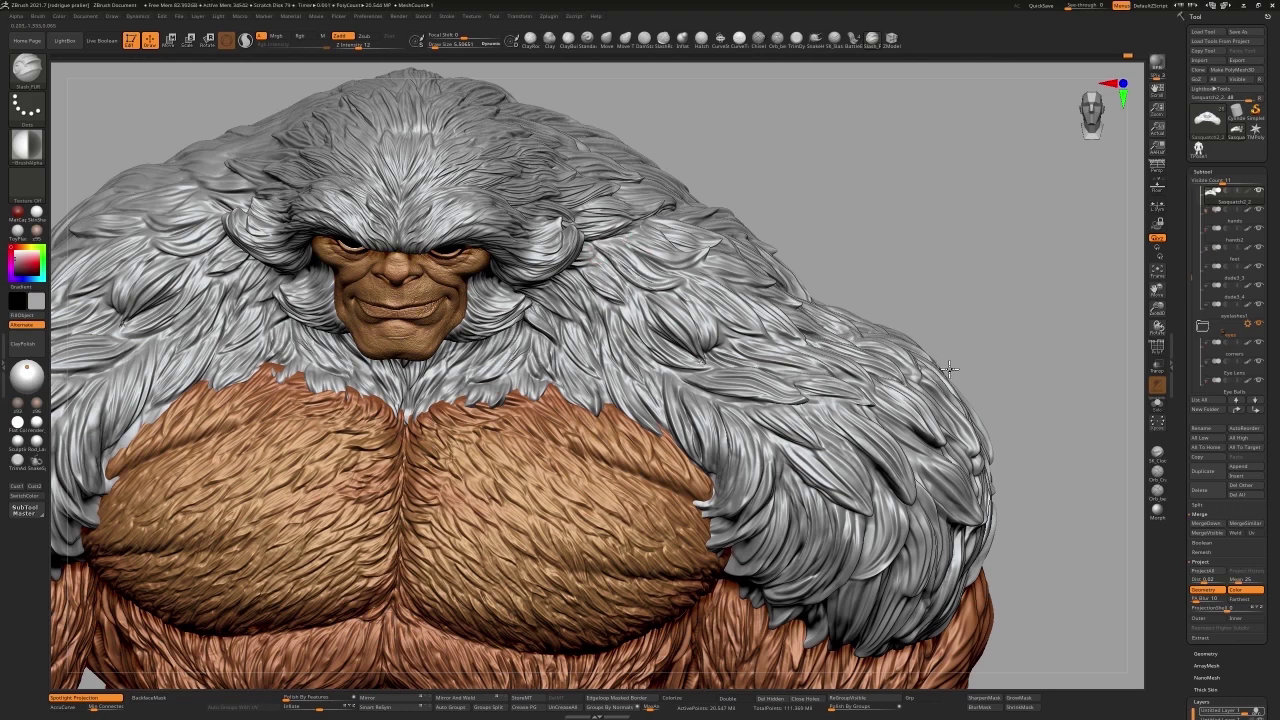
key(alt)
drag(862, 255, 1032, 446)
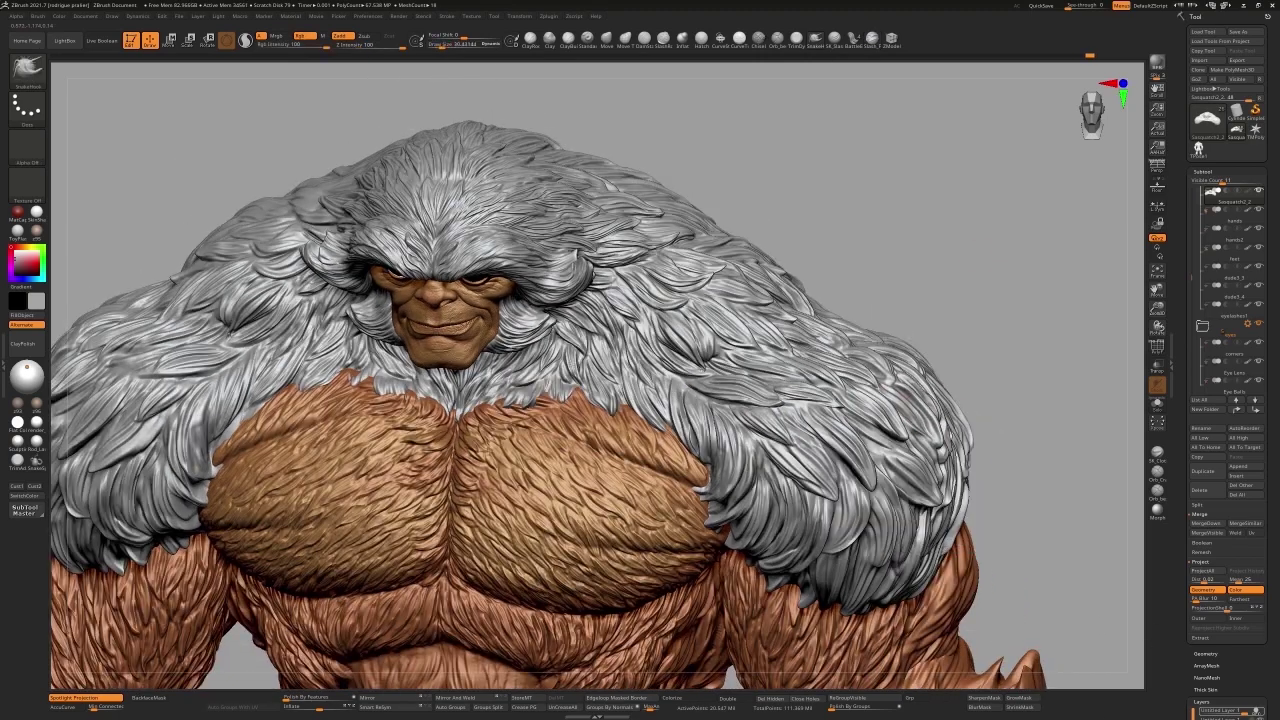
drag(940, 445, 930, 398)
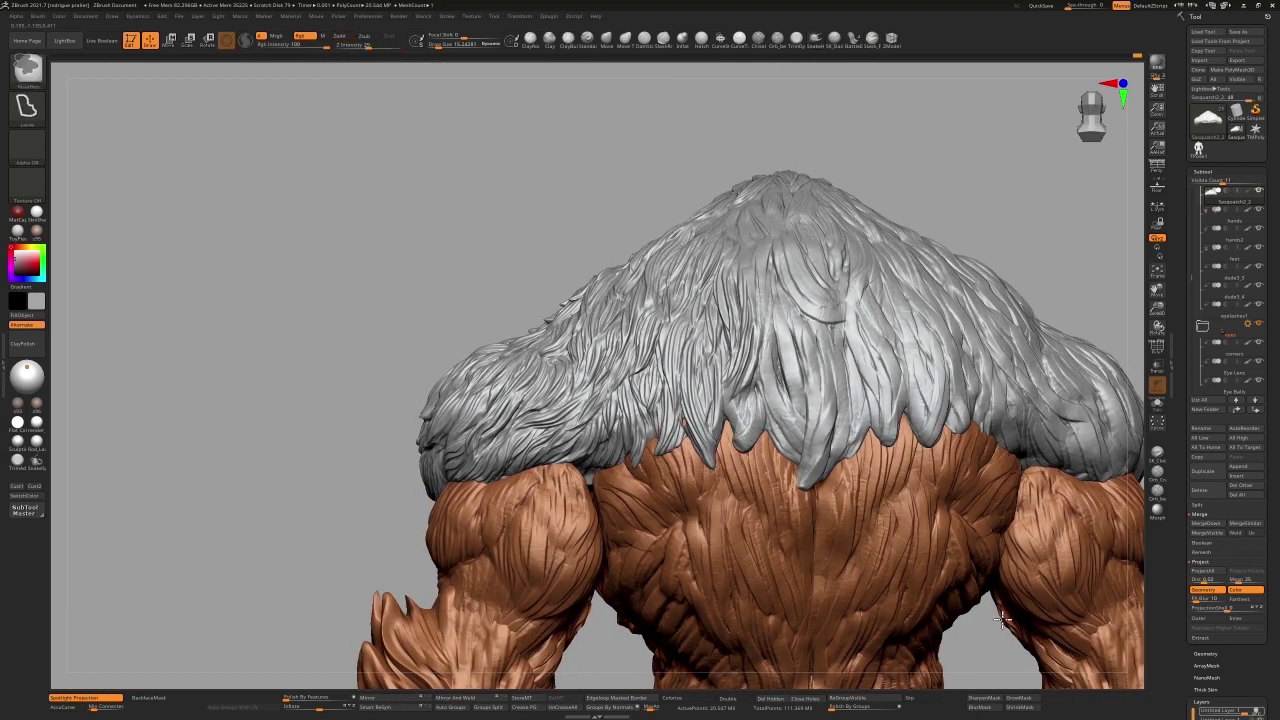
Step: Lasso-mask a patch of back hair, mask and clear the piece, then orbit rear-left
ctrl+drag(780, 350, 600, 455)
ctrl+drag(780, 350, 650, 440)
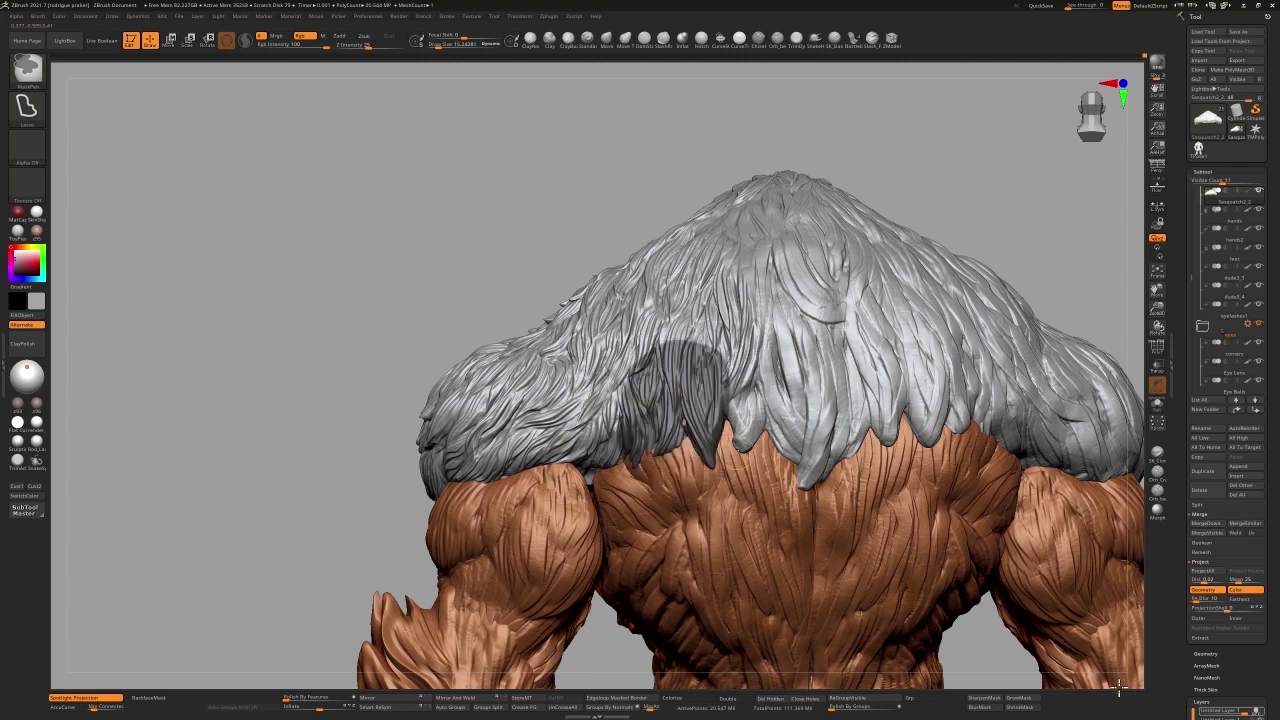
mouse_move(1122, 668)
mouse_down()
mouse_move(845, 673)
mouse_move(1111, 665)
mouse_up()
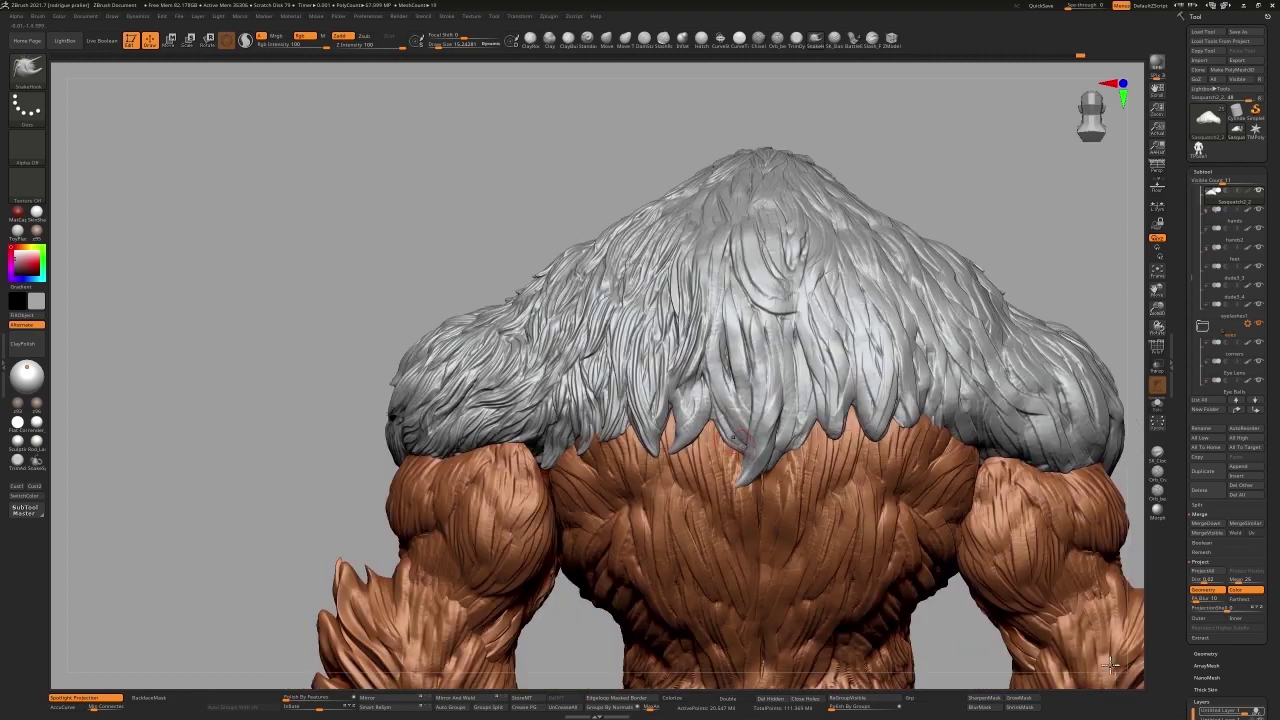
alt+click(1111, 665)
alt+click(600, 300)
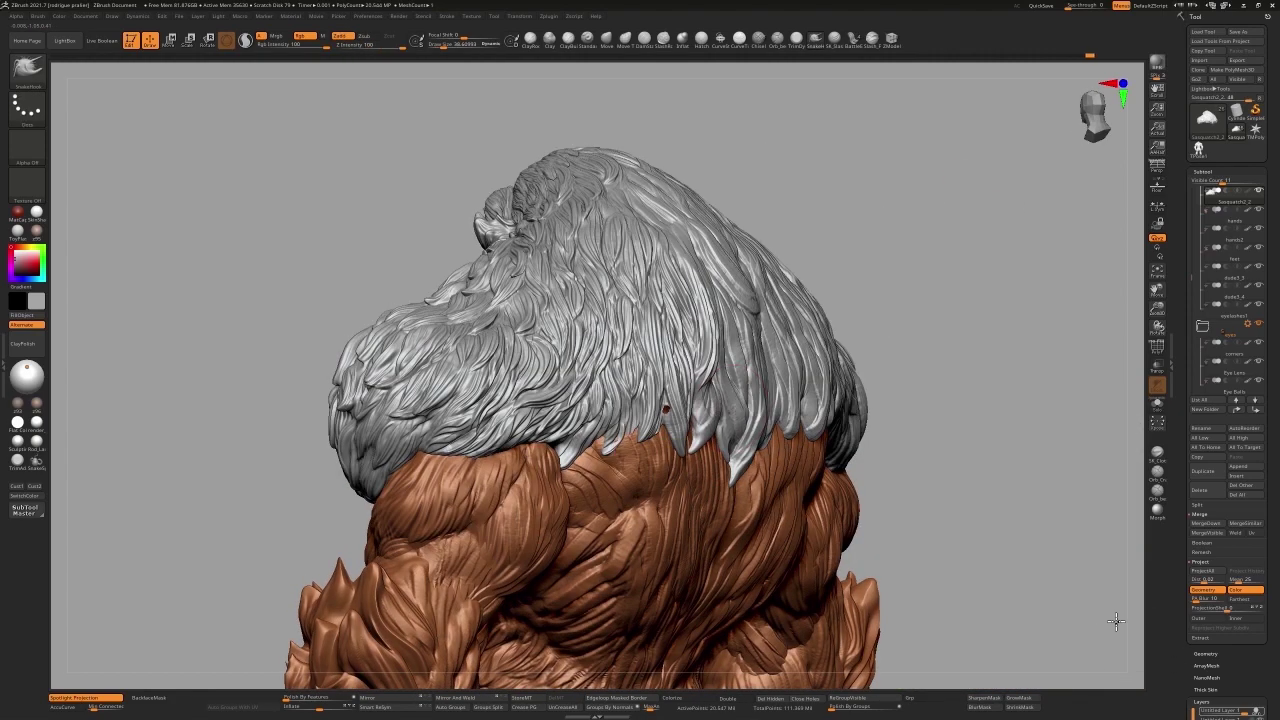
drag(200, 400, 1068, 490)
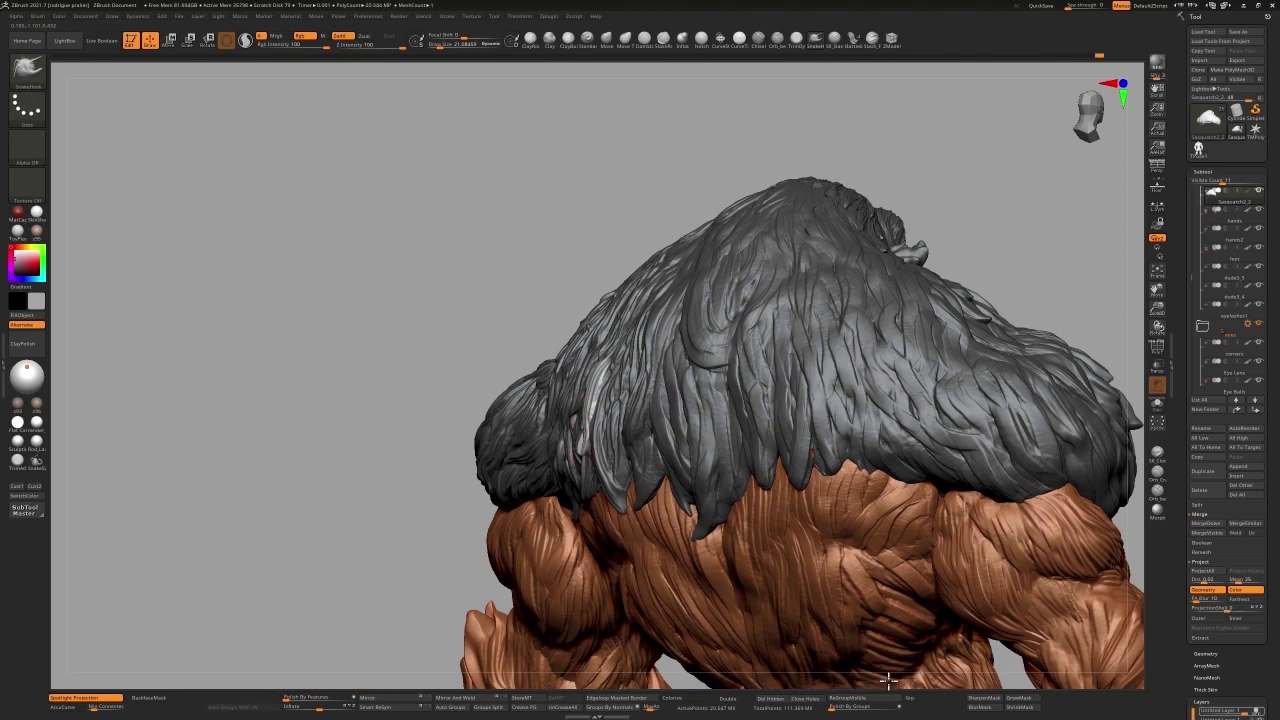
drag(887, 681, 765, 547)
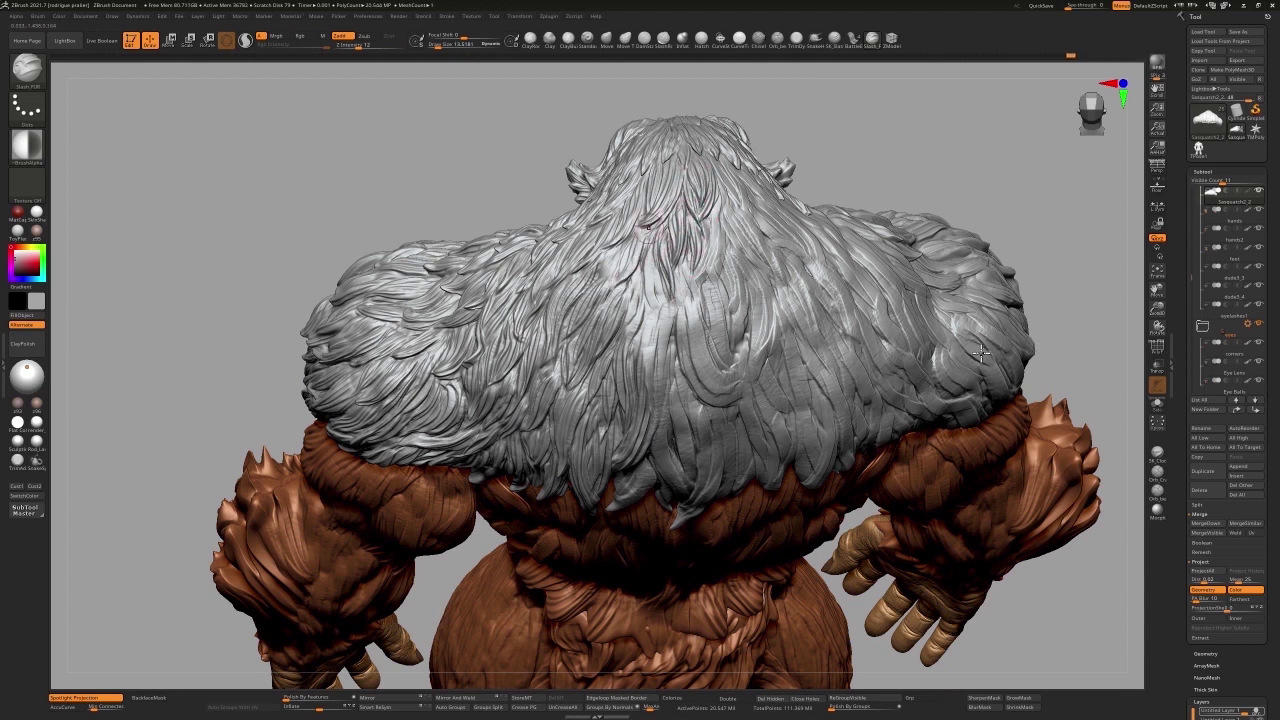
Step: Orbit over the shoulders to a higher view of the back hair mantle
right_drag(900, 376, 855, 447)
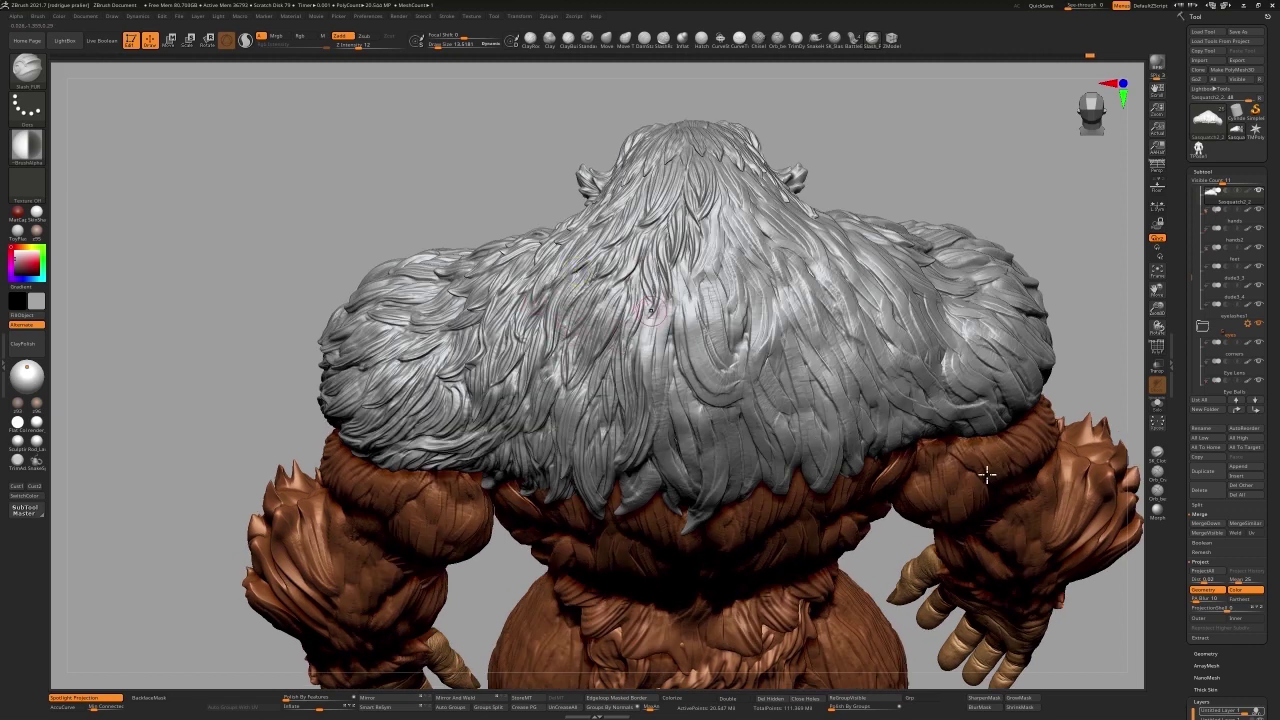
drag(871, 137, 692, 324)
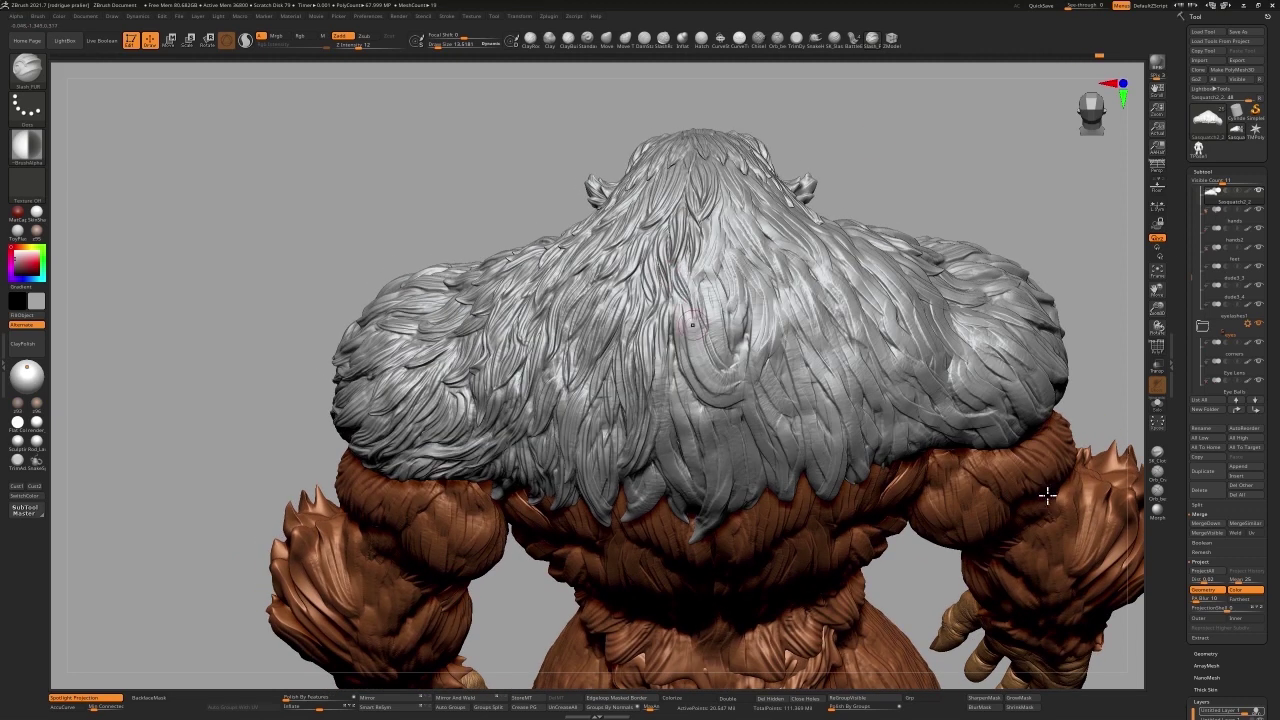
drag(1015, 461, 1042, 483)
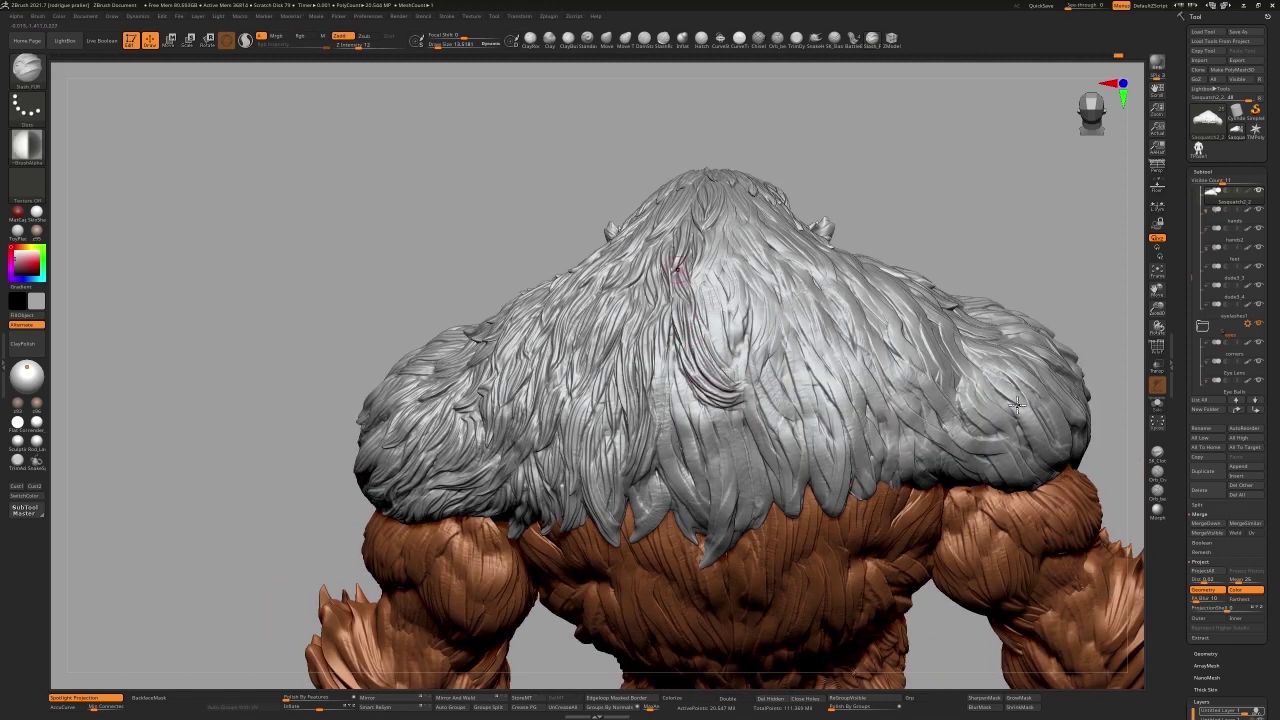
drag(1116, 600, 1124, 580)
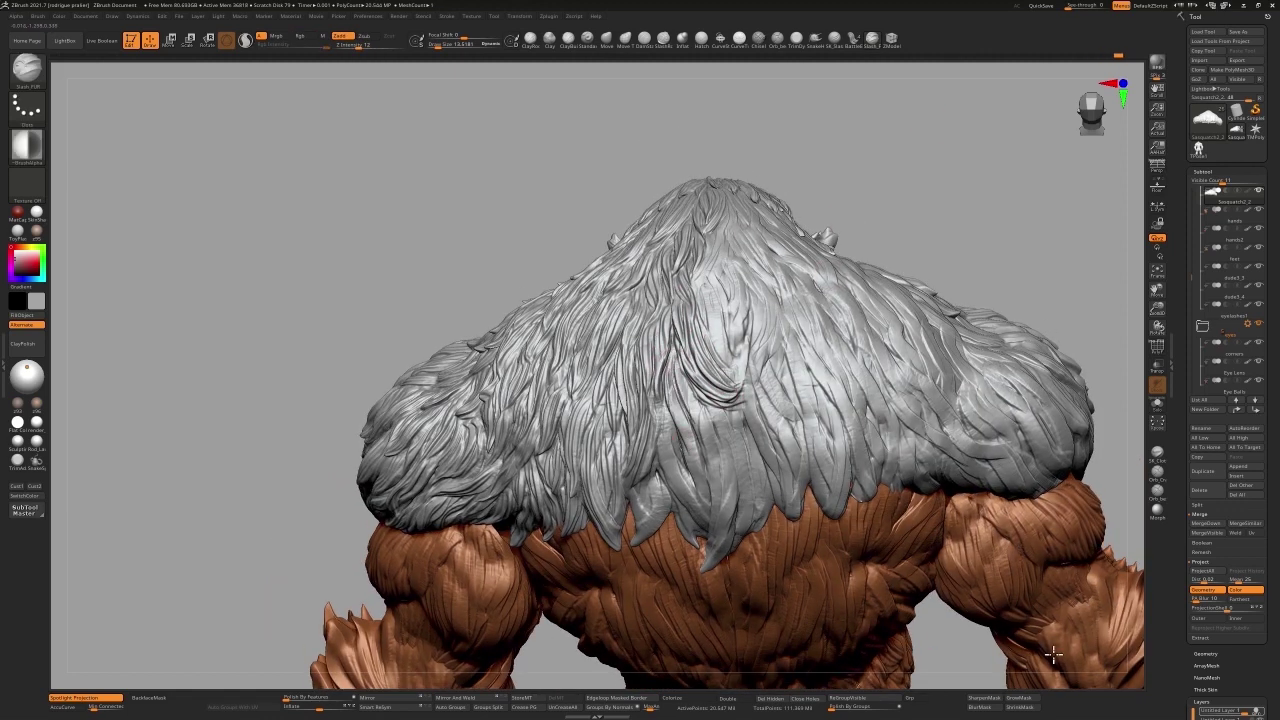
mouse_move(1014, 540)
mouse_down()
mouse_move(1022, 582)
mouse_move(960, 636)
mouse_up()
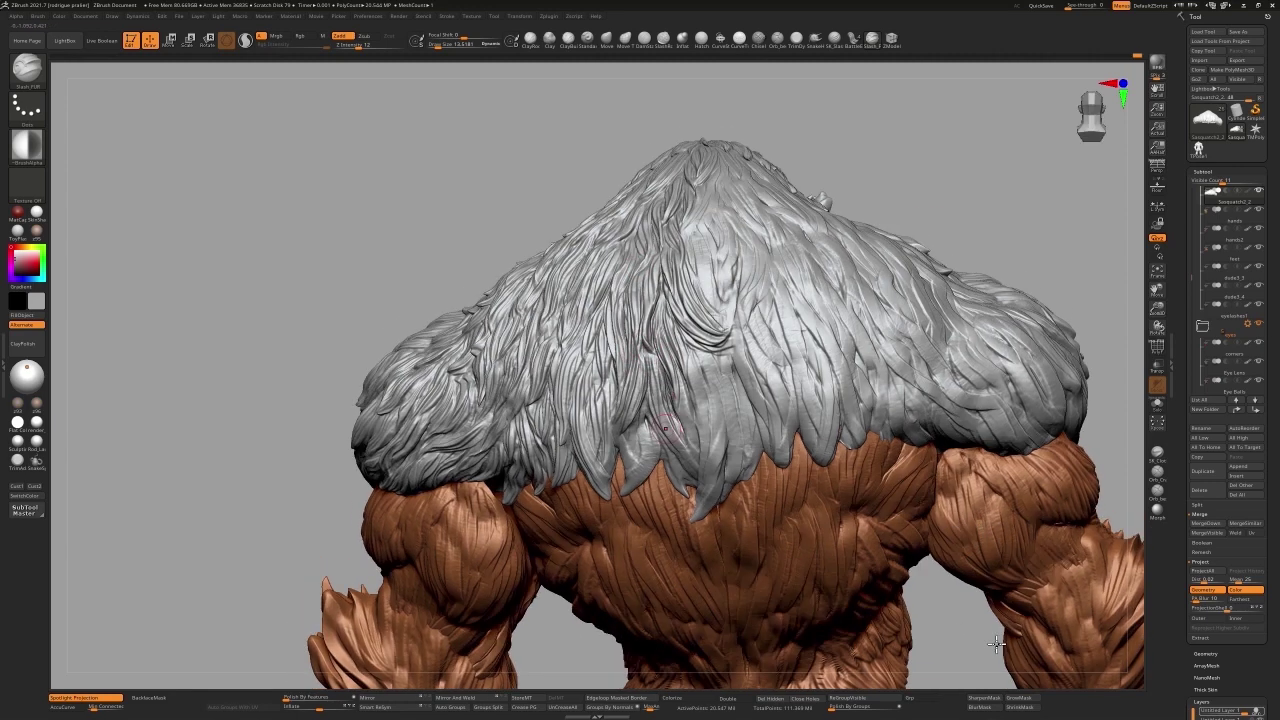
drag(951, 194, 940, 212)
Step: Switch to ClayBuildup then Standard, carve a back hair strand, undo it and recarve
key(b)
key(c)
key(b)
key(b)
key(s)
key(t)
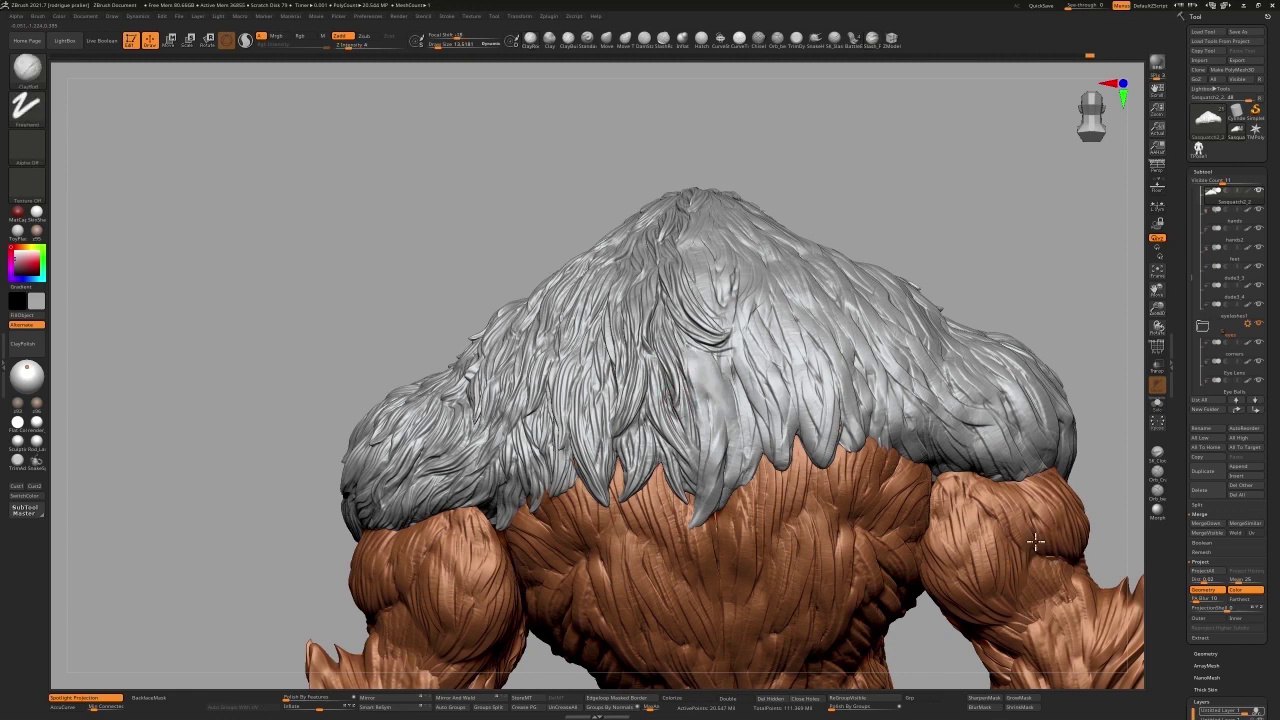
drag(694, 372, 692, 344)
key(ctrl+z)
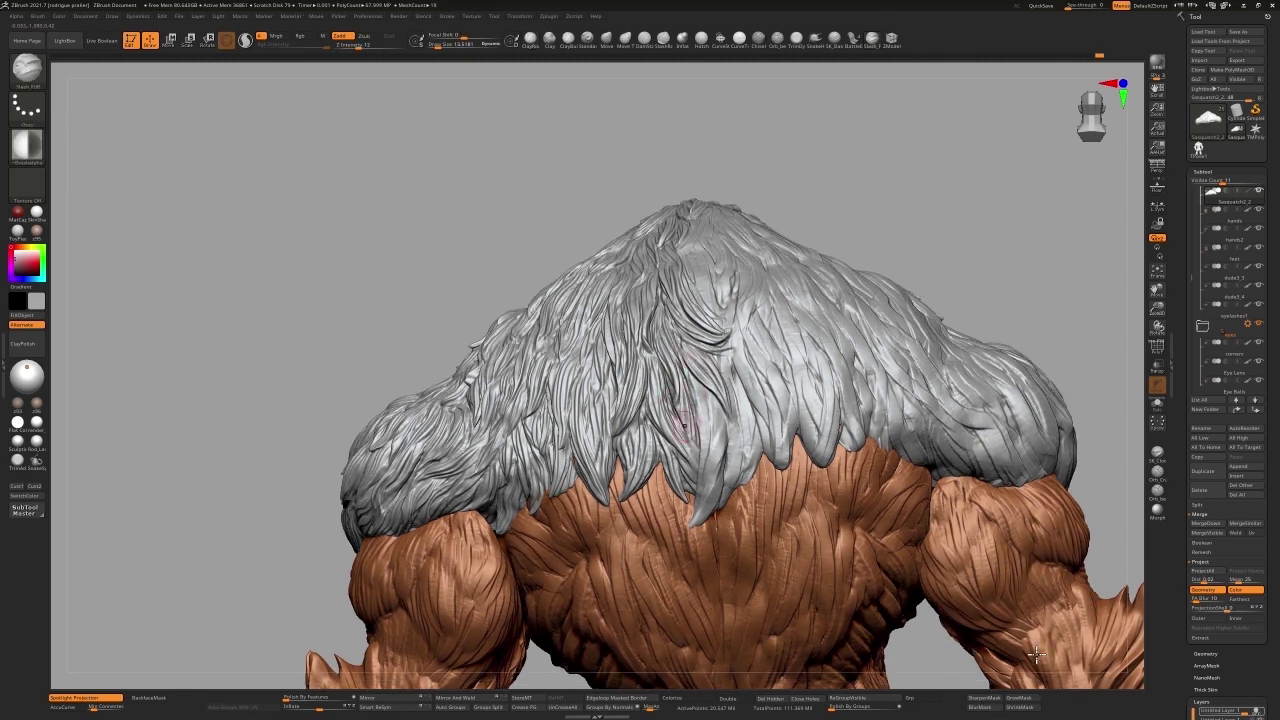
drag(698, 516, 694, 459)
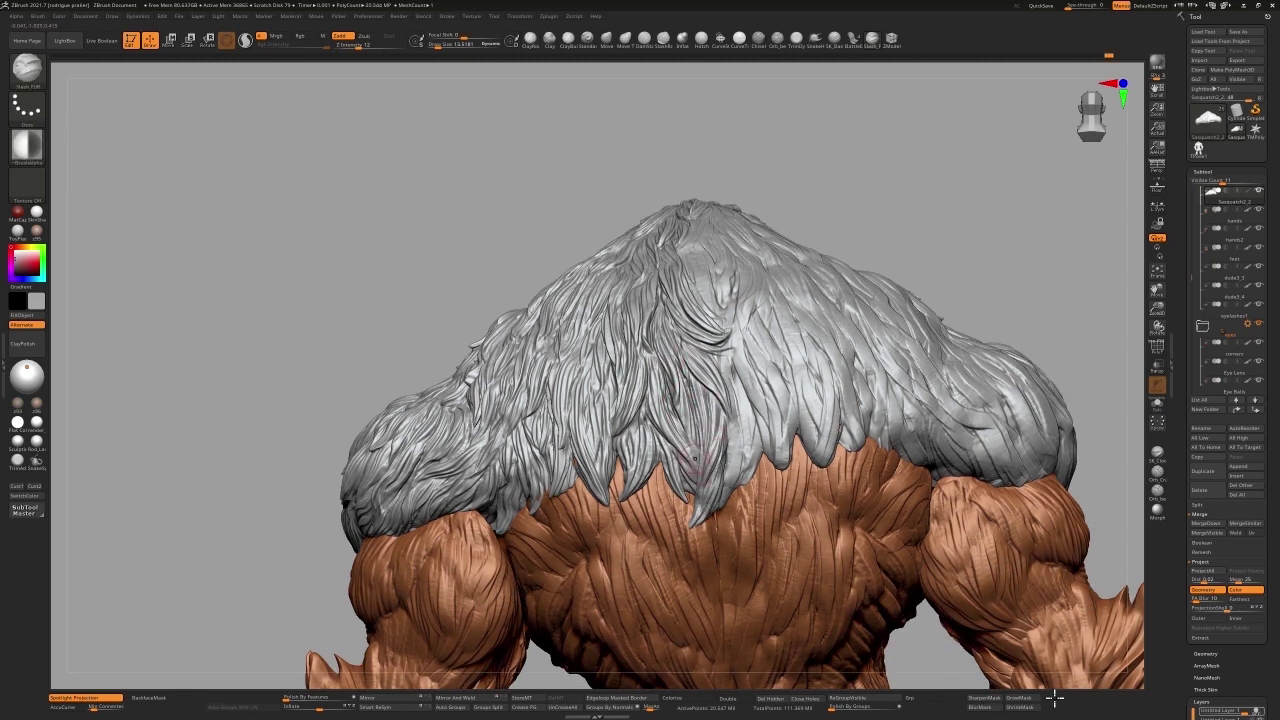
Step: Rotate to a straight back view and carve dotted strands down the mantle's centre
right_drag(909, 274, 1075, 497)
key(b)
key(c)
key(b)
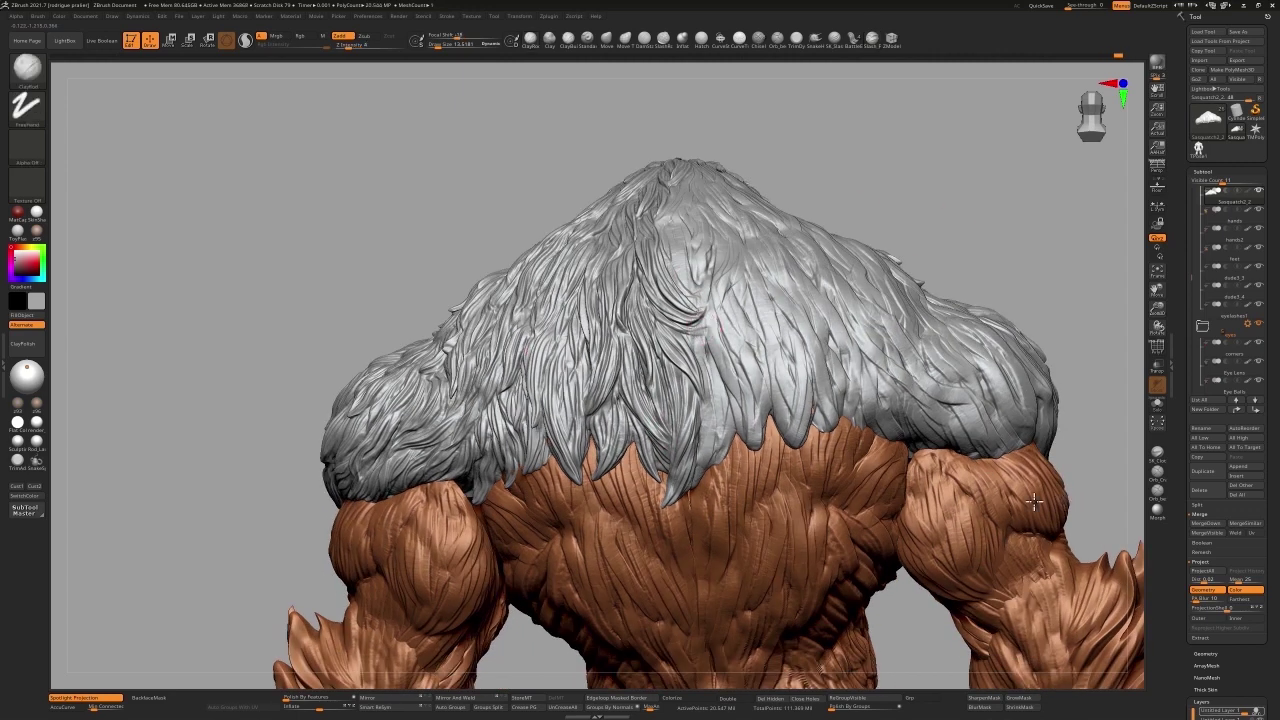
key(b)
key(s)
key(h)
drag(705, 308, 712, 423)
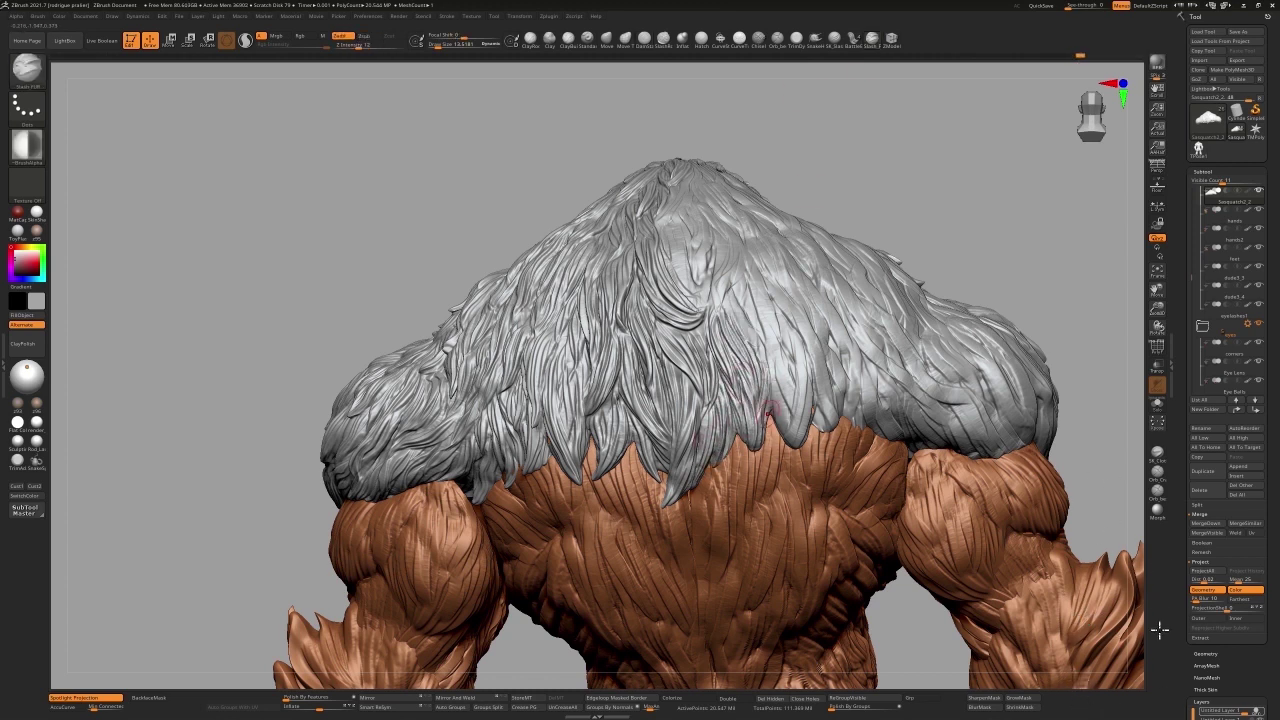
key(b)
key(s)
key(h)
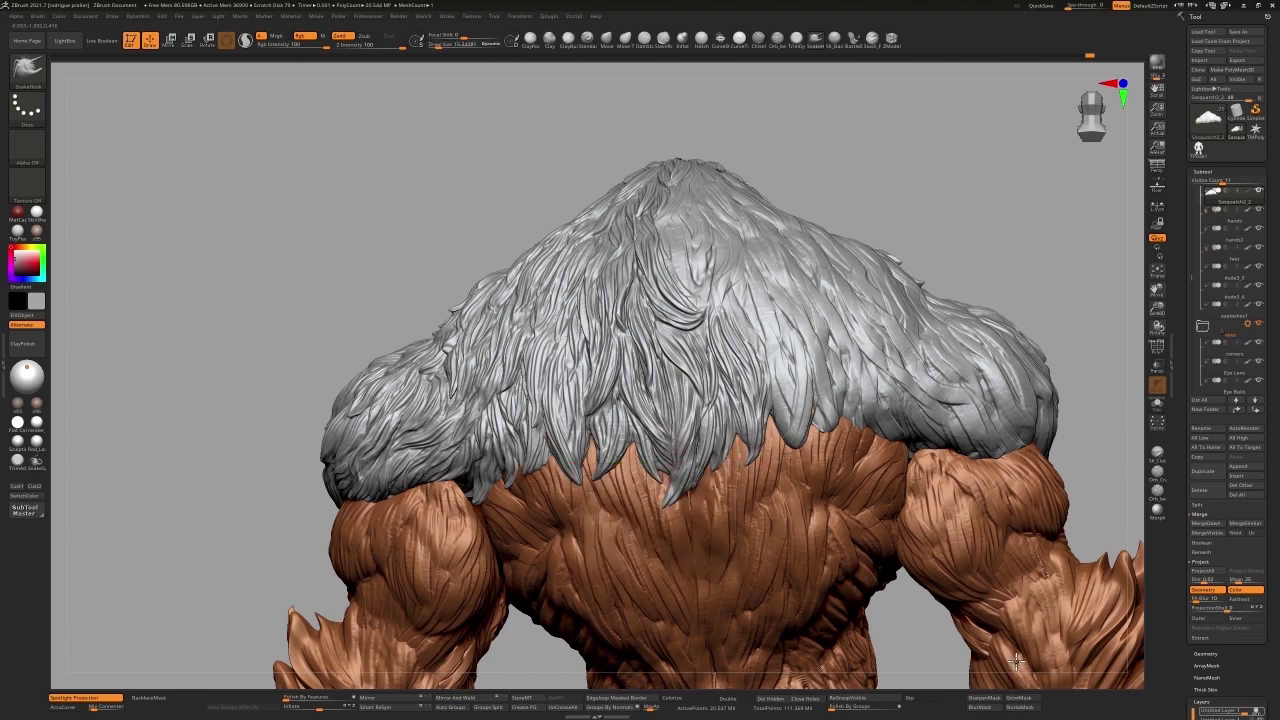
mouse_move(1025, 672)
mouse_down()
mouse_move(1090, 607)
mouse_move(925, 557)
mouse_move(940, 229)
mouse_up()
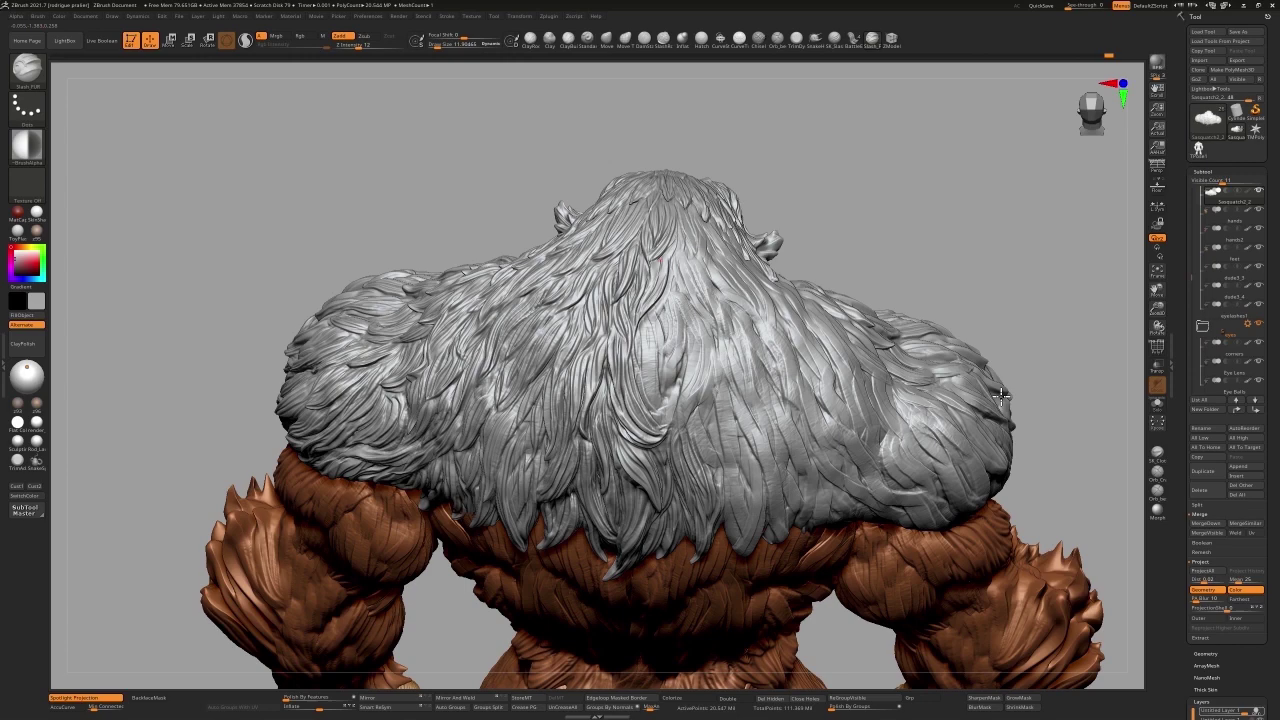
mouse_move(1006, 398)
mouse_down()
mouse_move(1138, 333)
mouse_move(1050, 456)
mouse_up()
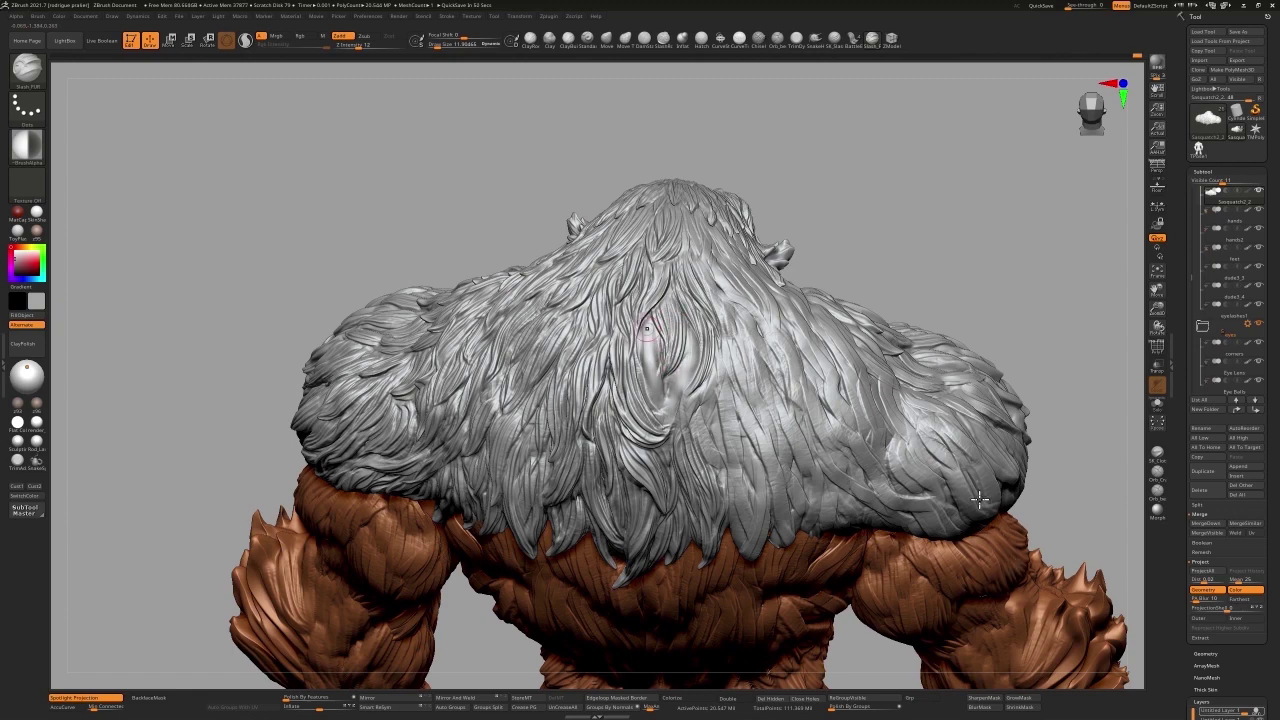
drag(908, 209, 1040, 540)
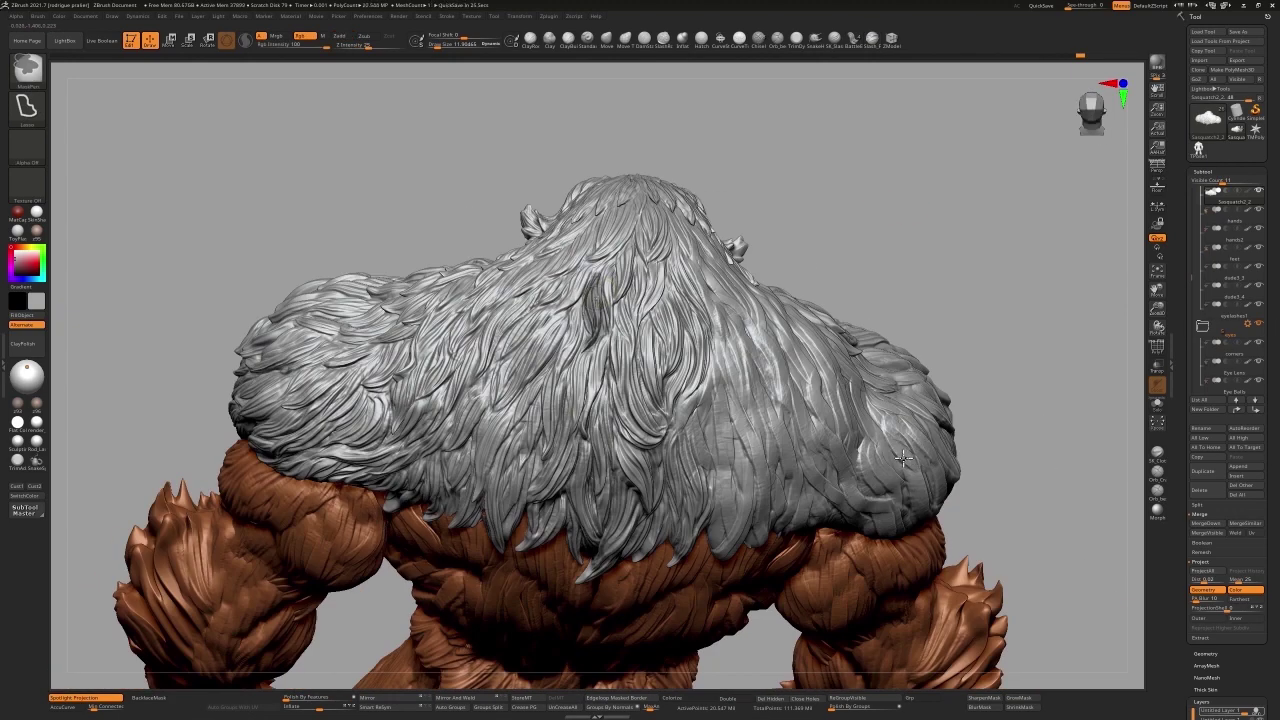
drag(968, 533, 1098, 383)
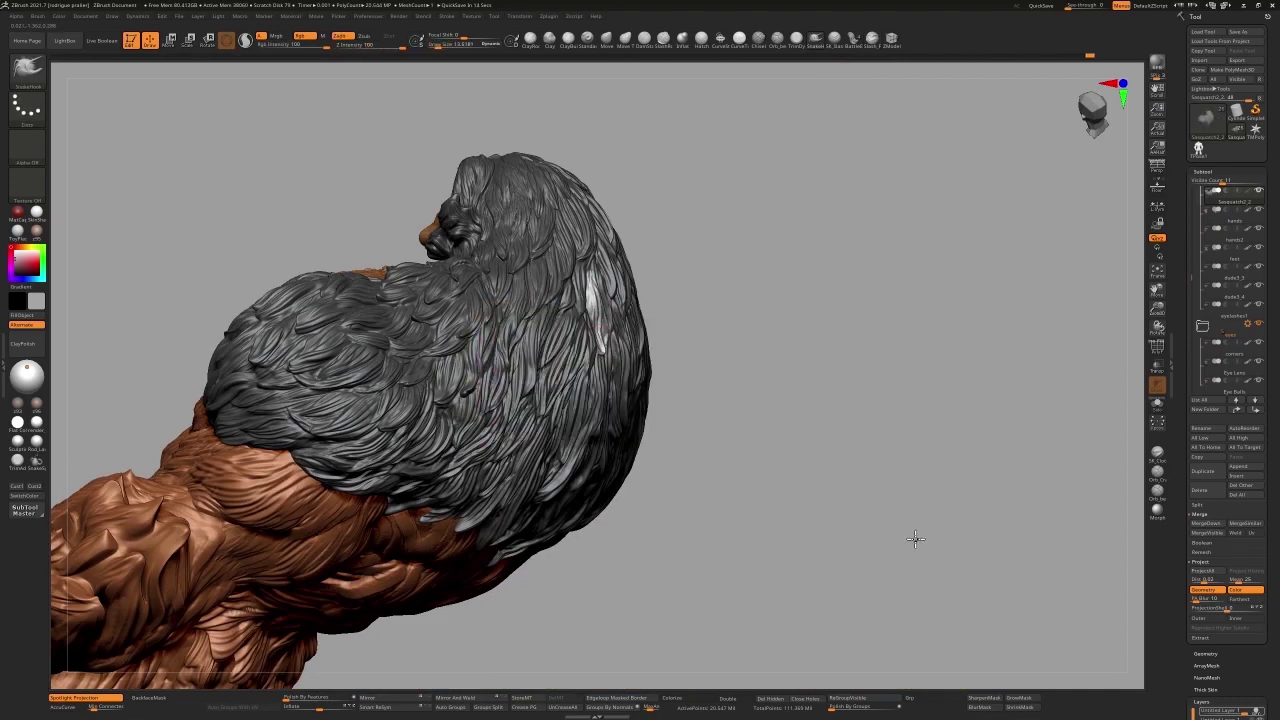
drag(914, 537, 910, 490)
drag(886, 228, 1007, 362)
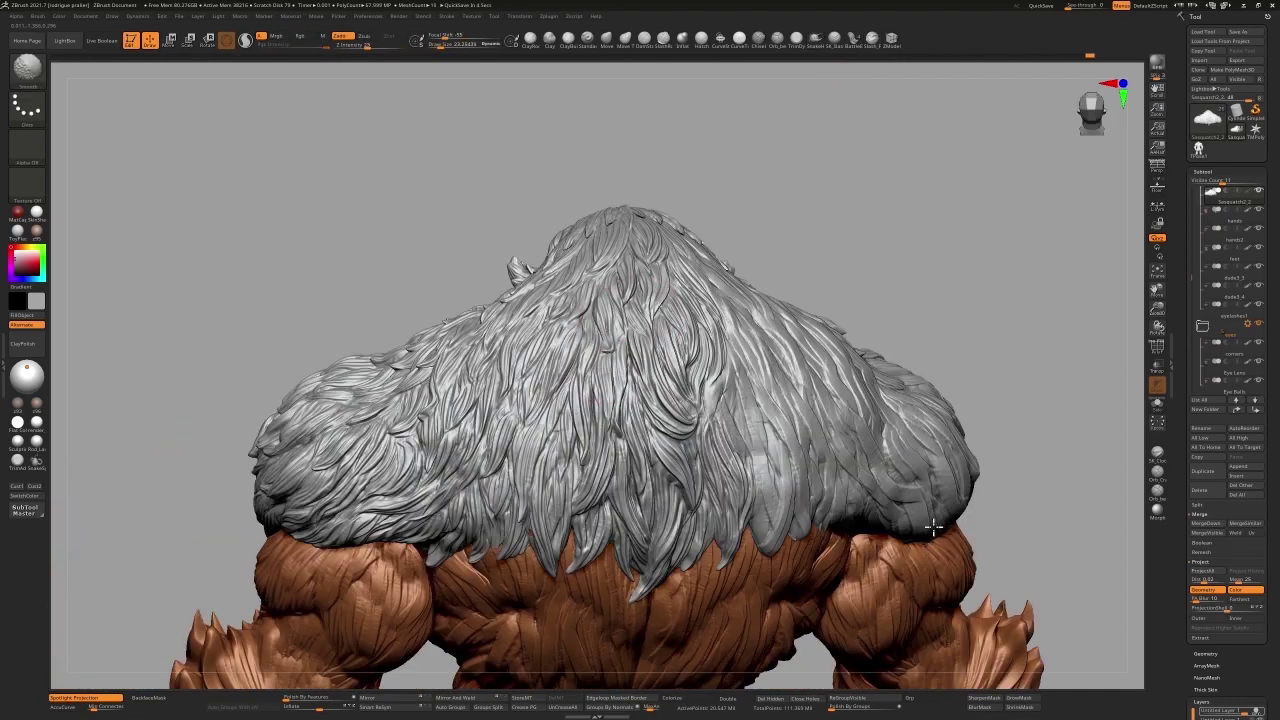
drag(923, 509, 906, 528)
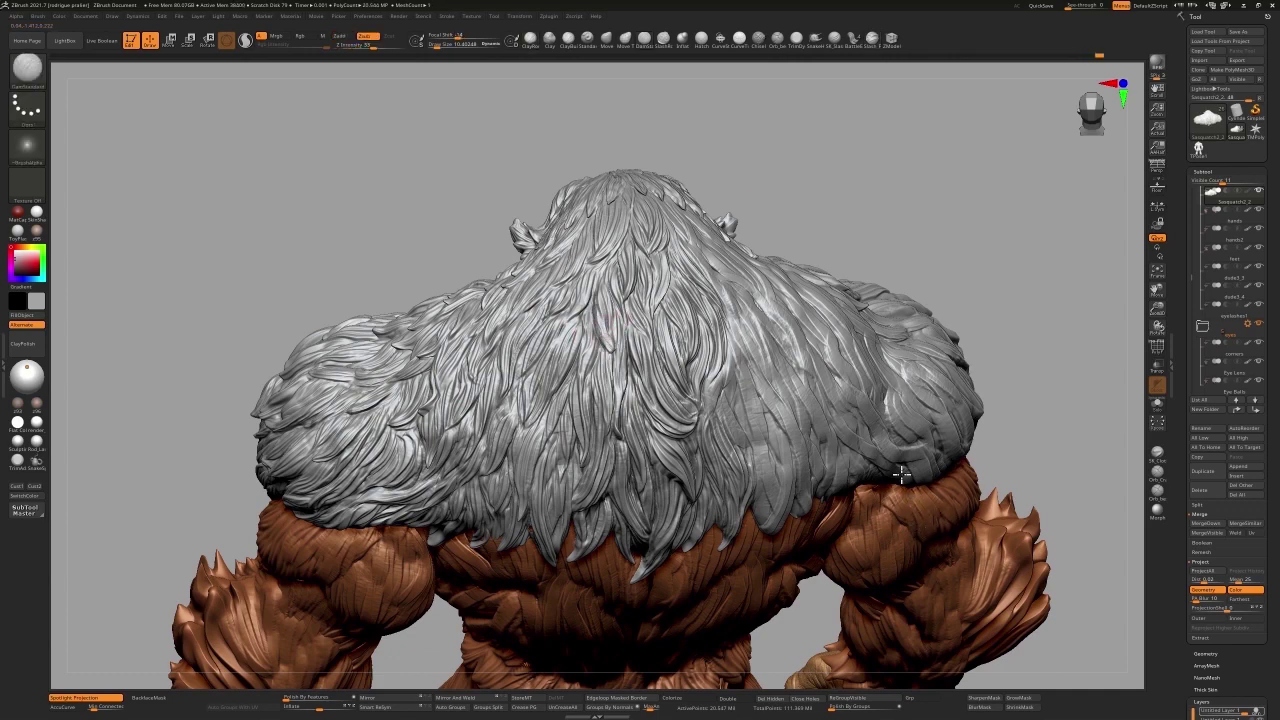
drag(1090, 250, 1043, 430)
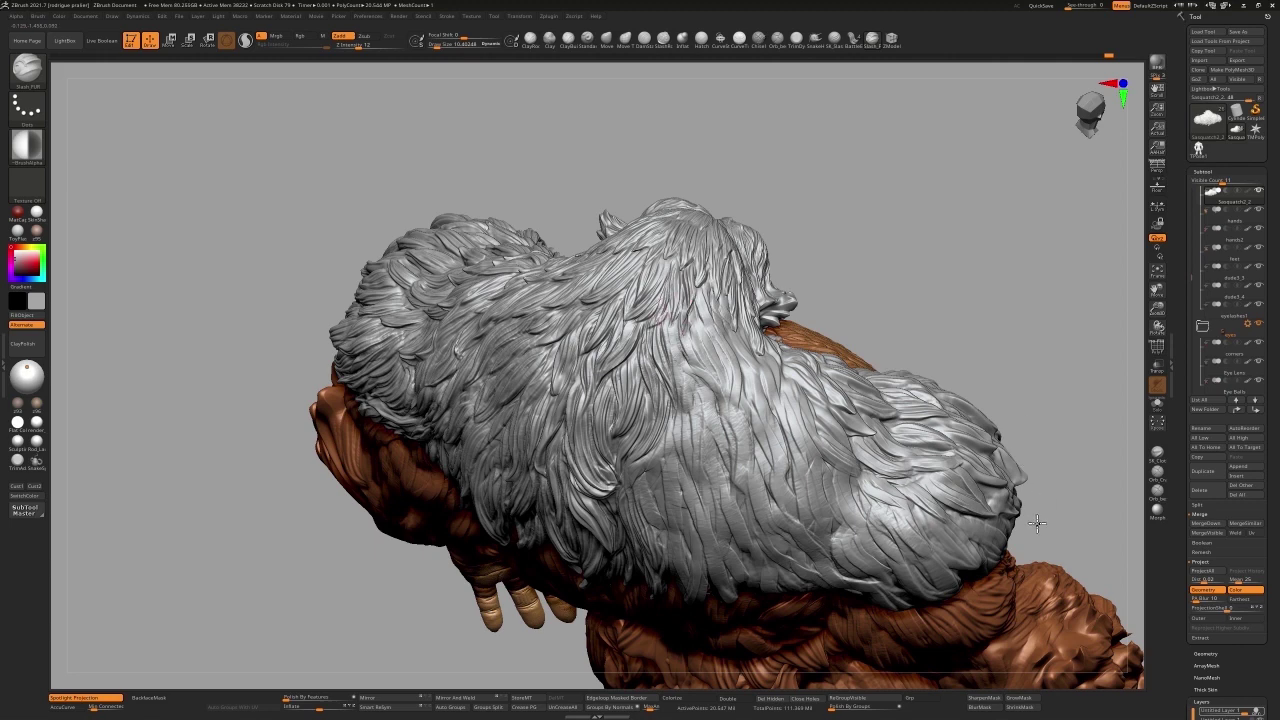
Step: Orbit around the hair mantle to inspect it from the back, side and above
drag(1051, 457, 1014, 537)
drag(1077, 580, 1094, 522)
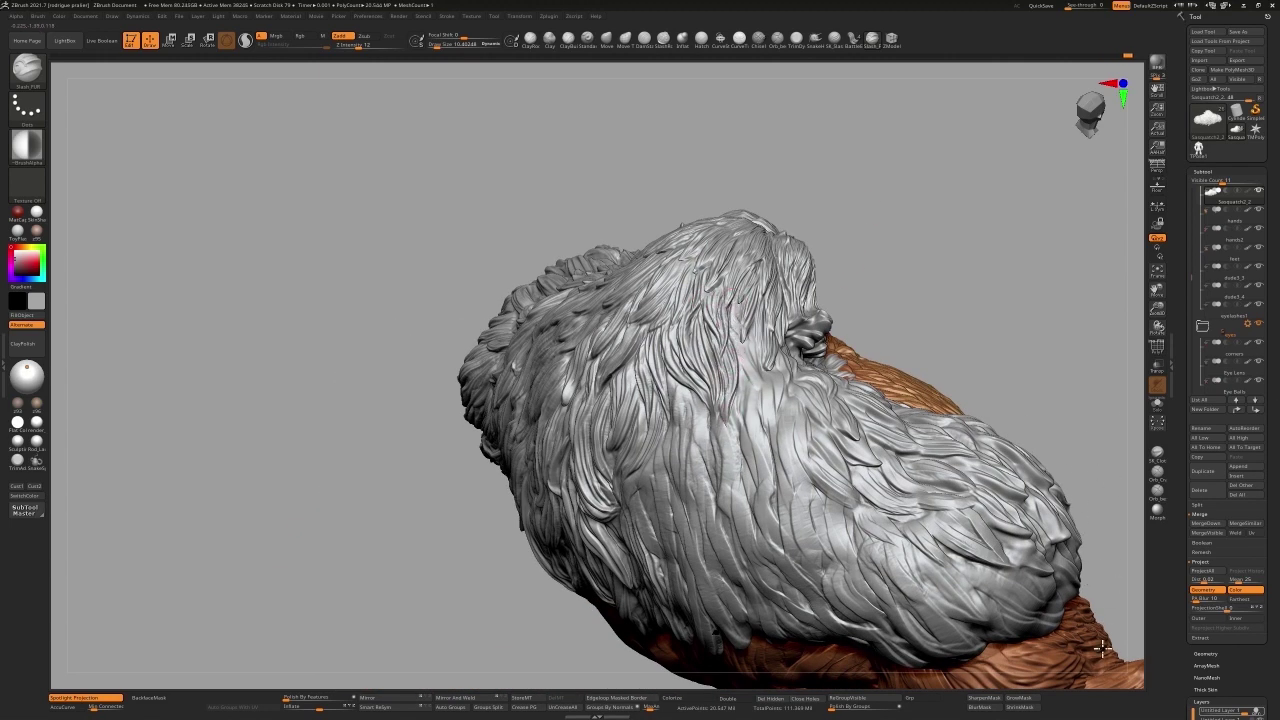
drag(1103, 649, 1119, 474)
mouse_move(1133, 585)
mouse_down()
mouse_move(1022, 588)
mouse_move(1011, 561)
mouse_up()
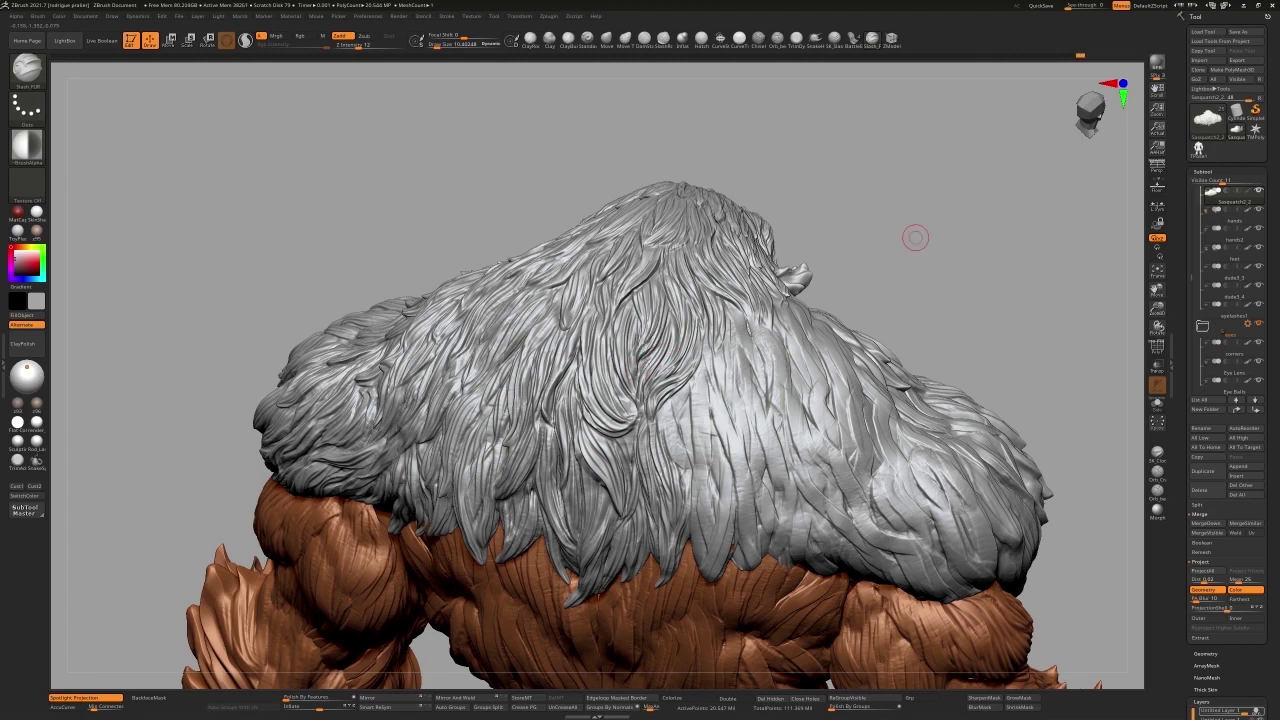
drag(915, 237, 916, 513)
drag(969, 467, 1053, 416)
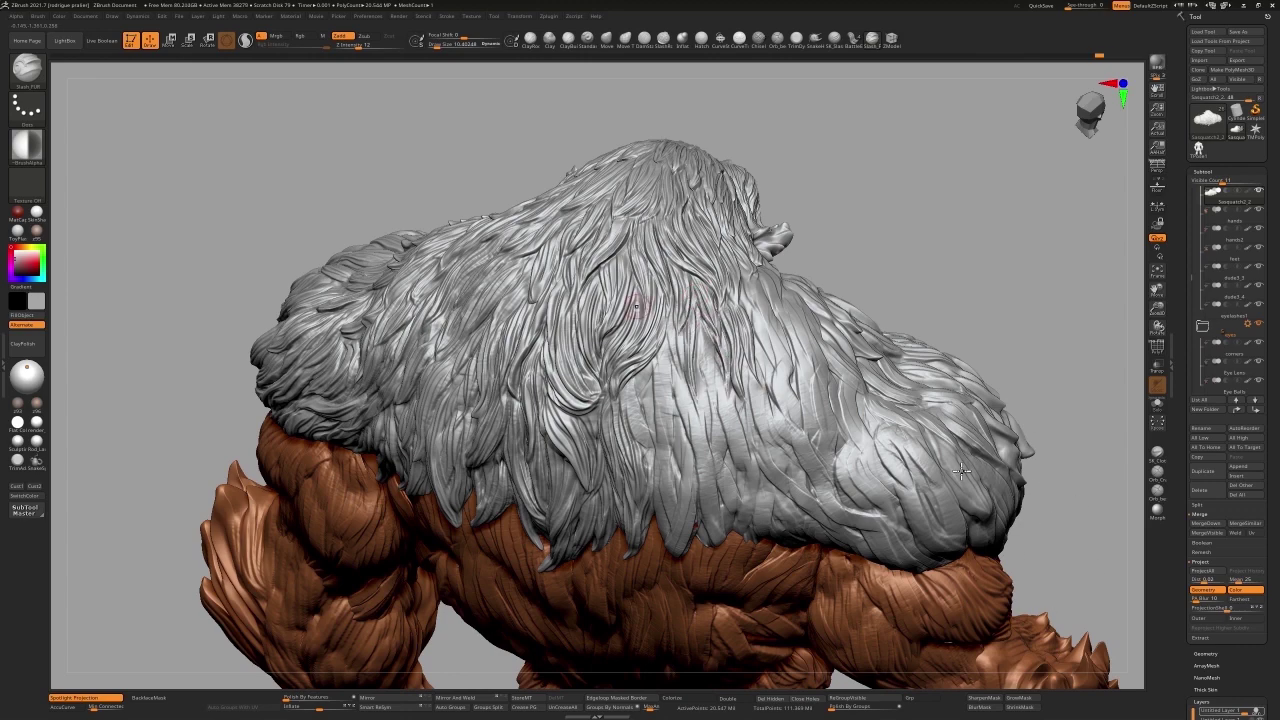
drag(1059, 498, 1041, 487)
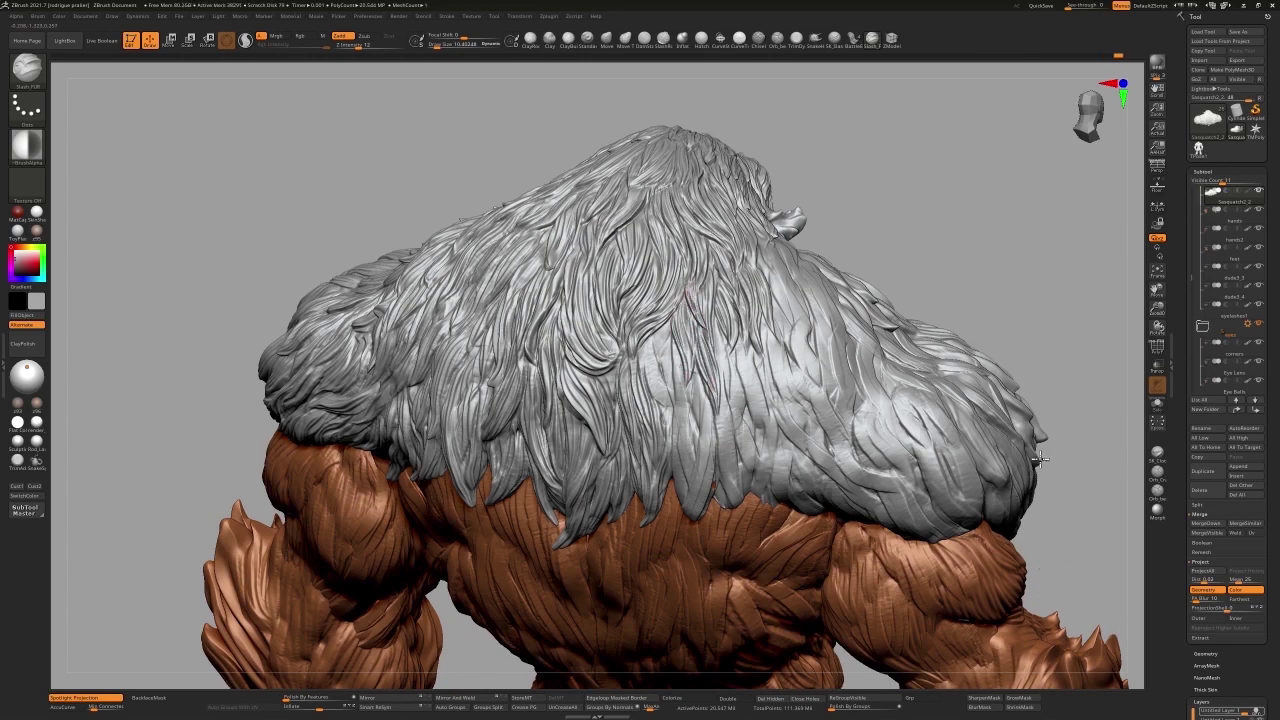
drag(1058, 512, 972, 337)
drag(725, 445, 988, 487)
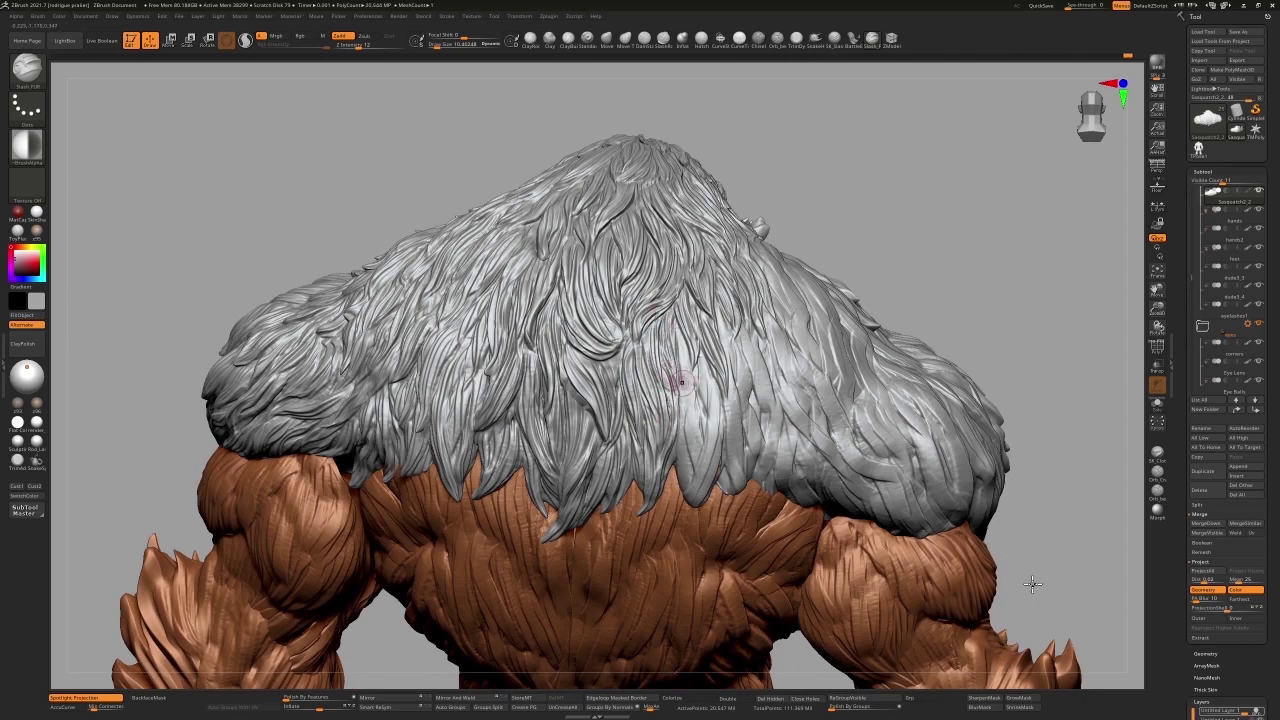
drag(1075, 637, 1025, 509)
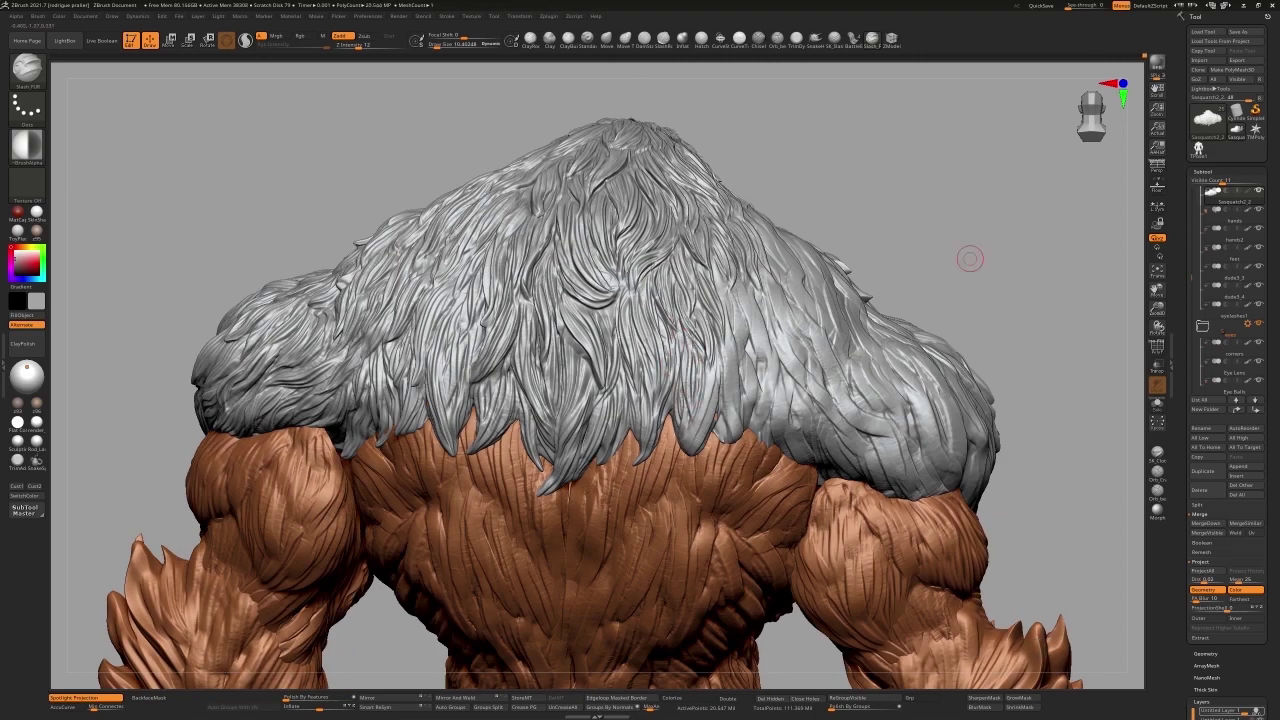
drag(970, 259, 1087, 487)
Step: Clear the temporary mask on the fur and tilt to a higher right-side view
key(ctrl)
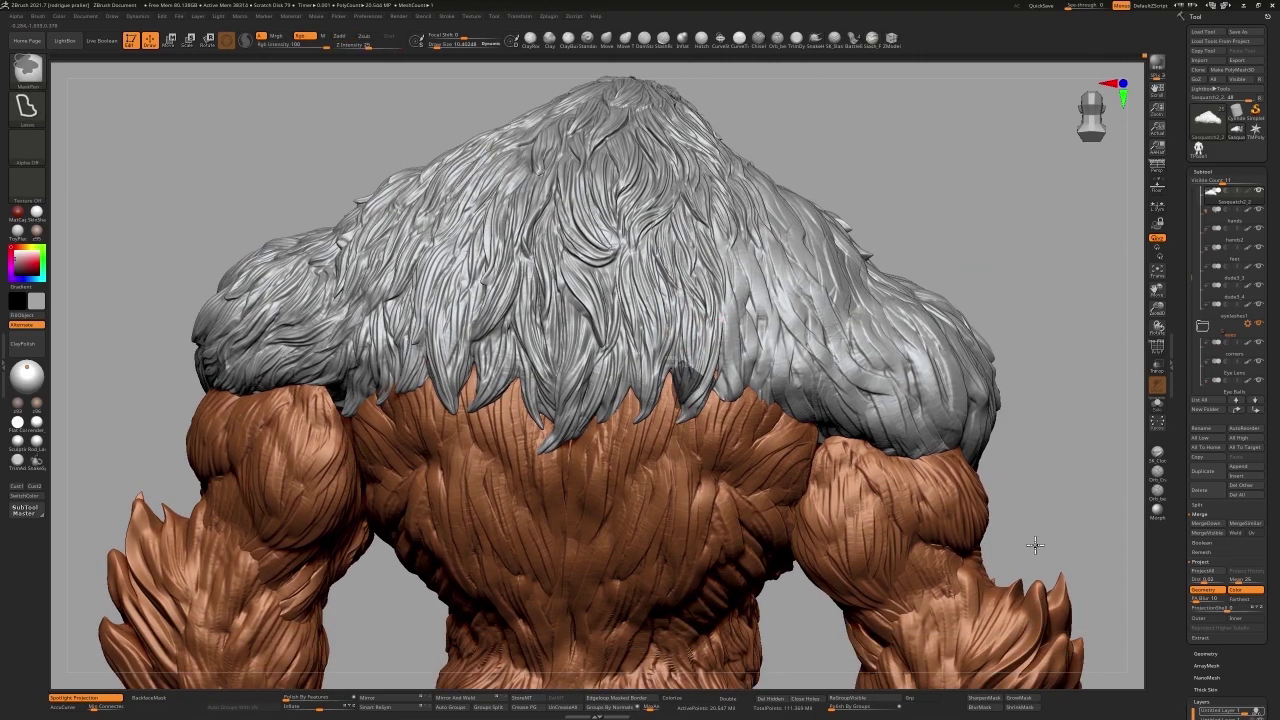
ctrl+click(1035, 545)
mouse_move(1012, 610)
mouse_down()
mouse_move(1017, 548)
mouse_move(1023, 571)
mouse_up()
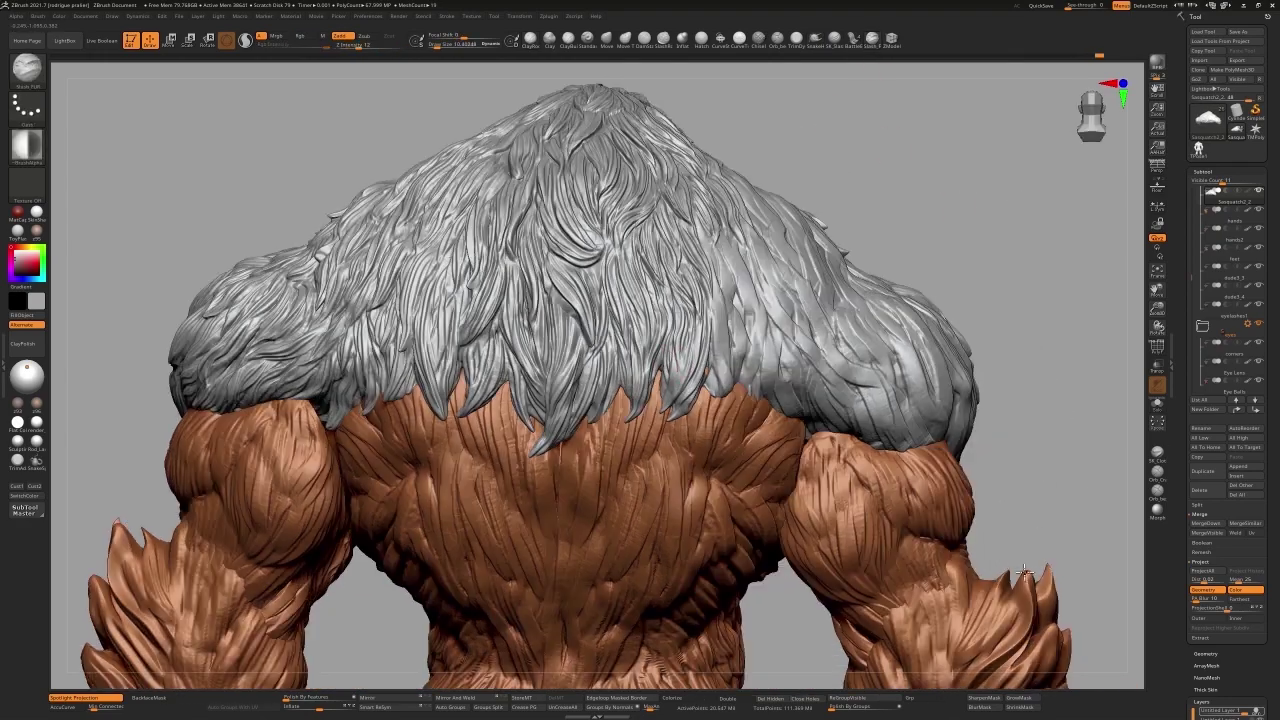
drag(958, 503, 1057, 443)
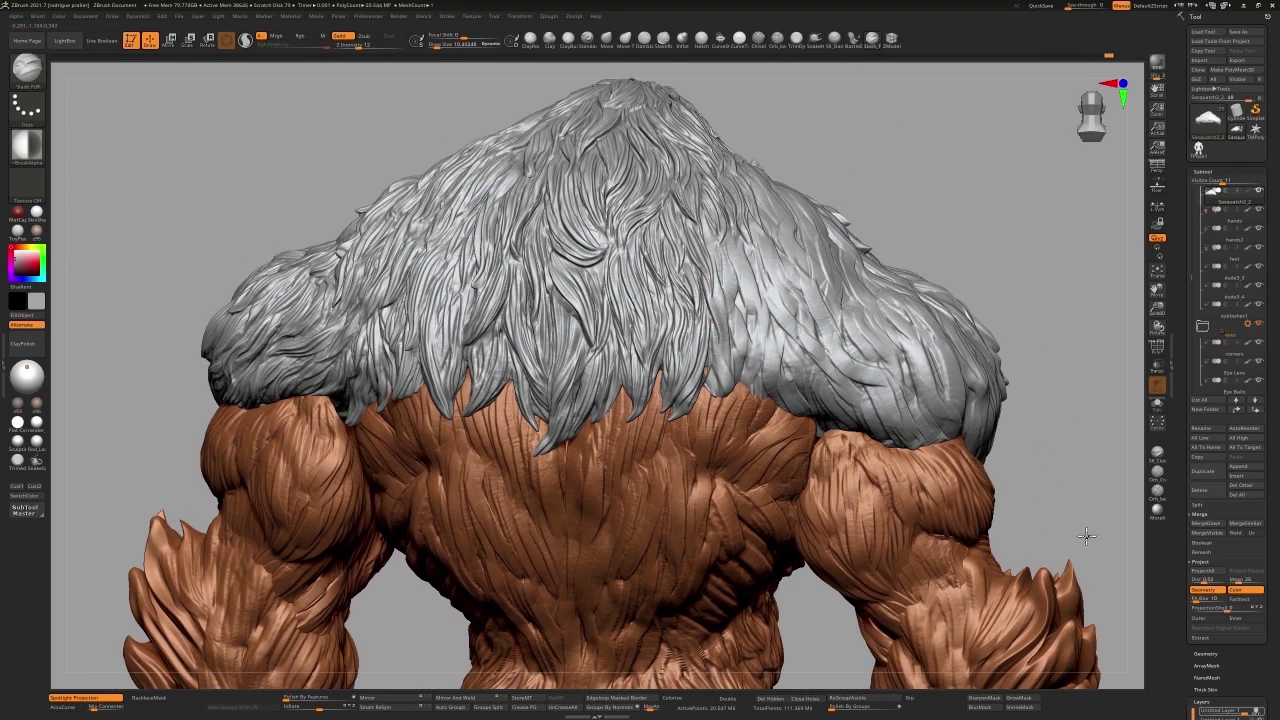
drag(1091, 560, 883, 462)
drag(810, 485, 1060, 512)
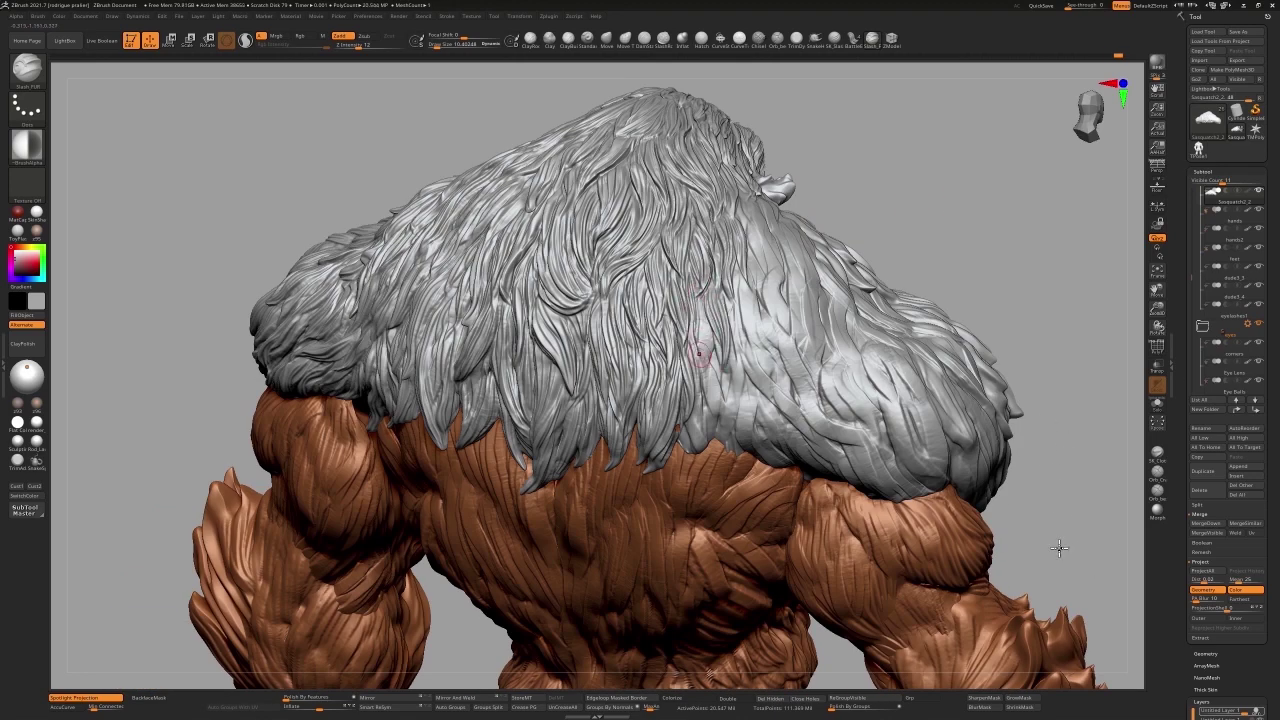
Step: Swap to DamStandard and back to the dotted Standard brush, settling on a straight back view
key(b)
key(d)
key(s)
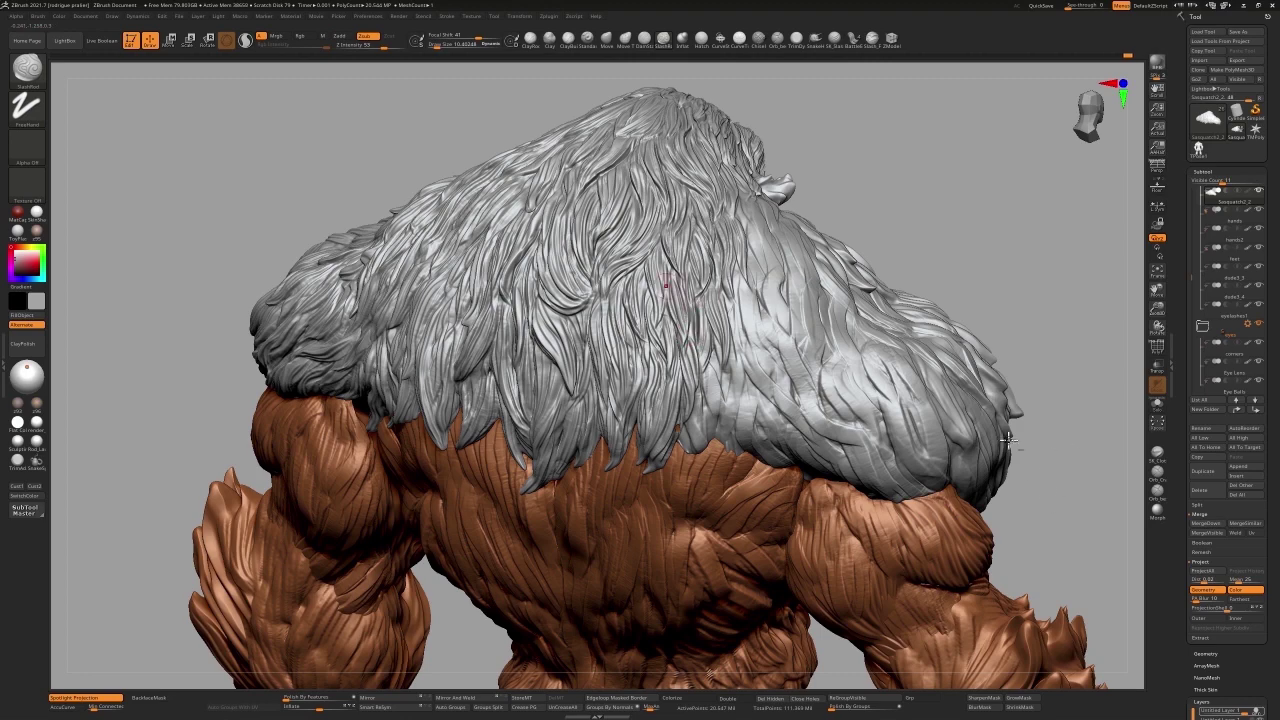
right_drag(762, 489, 790, 506)
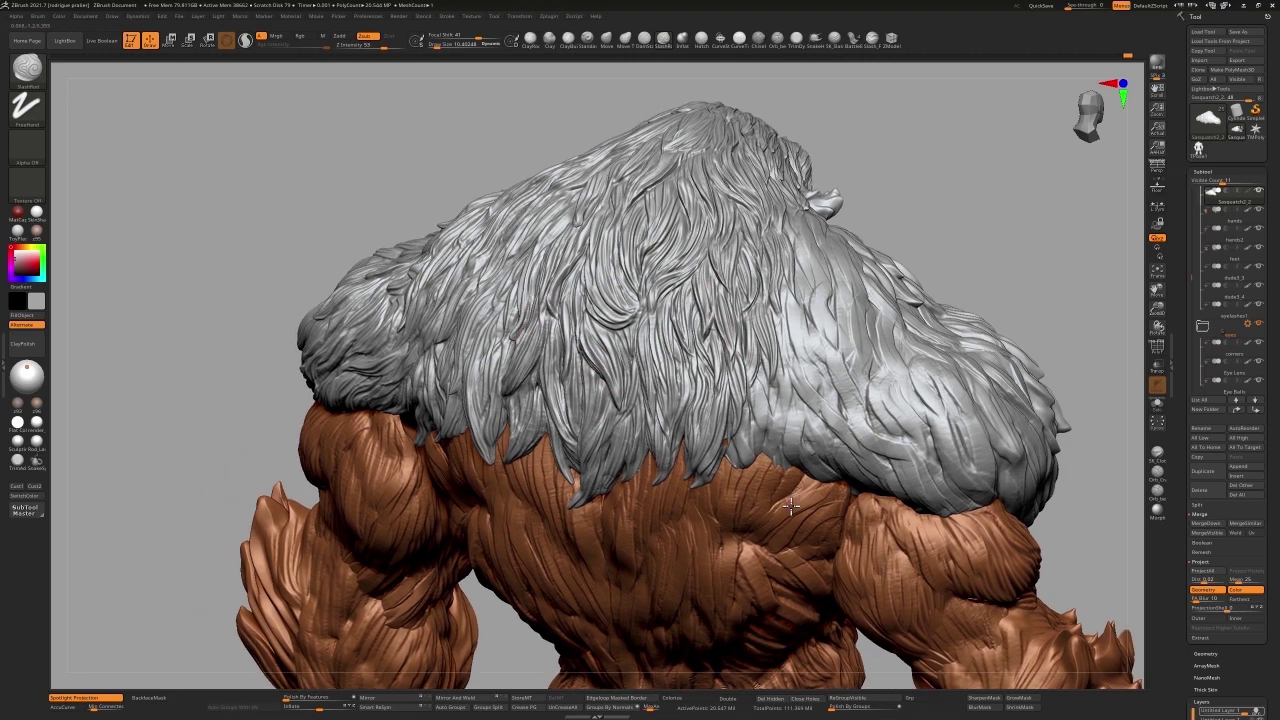
mouse_move(929, 629)
right_down()
mouse_move(920, 640)
mouse_move(968, 627)
right_up()
key(b)
key(s)
key(t)
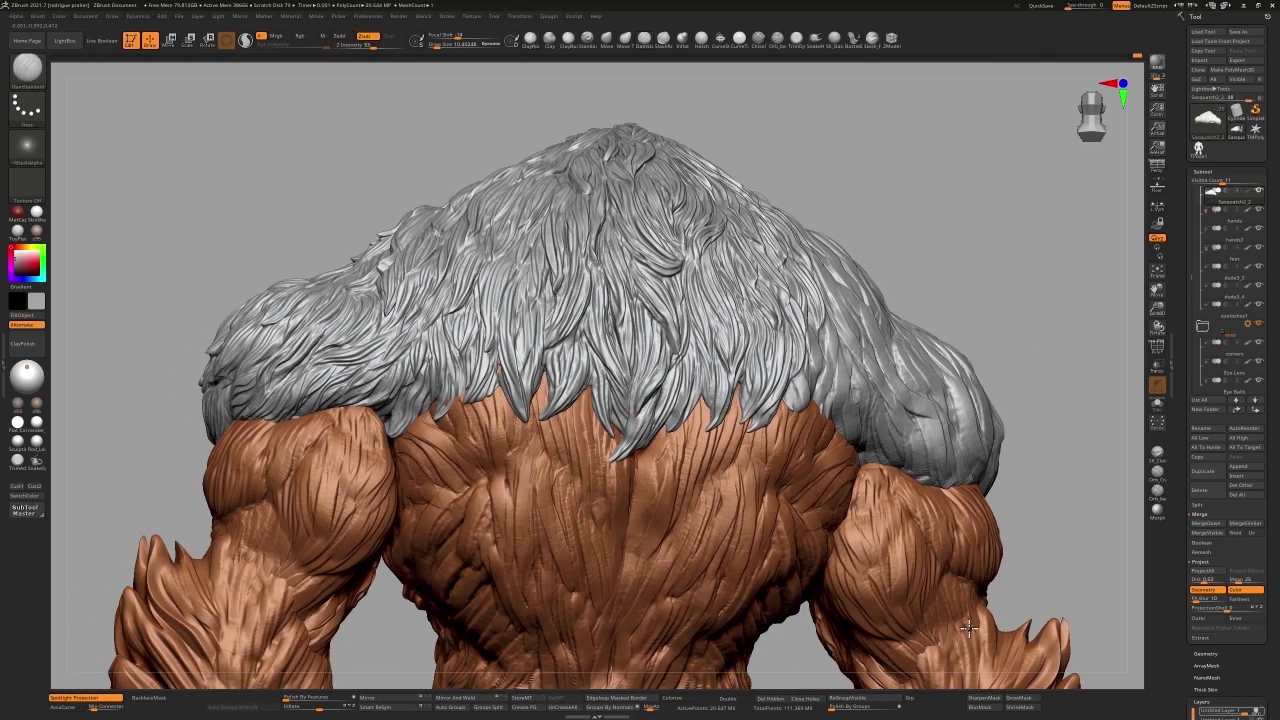
alt+right_drag(680, 400, 803, 378)
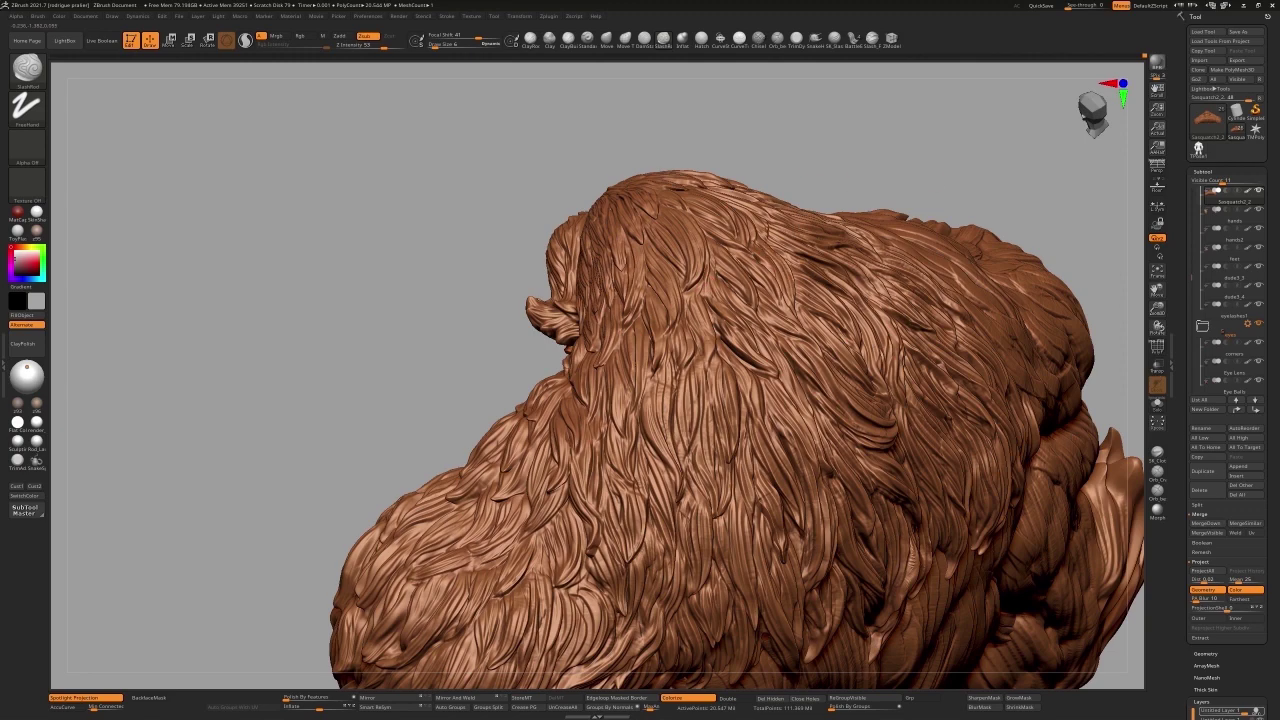
drag(700, 200, 1128, 204)
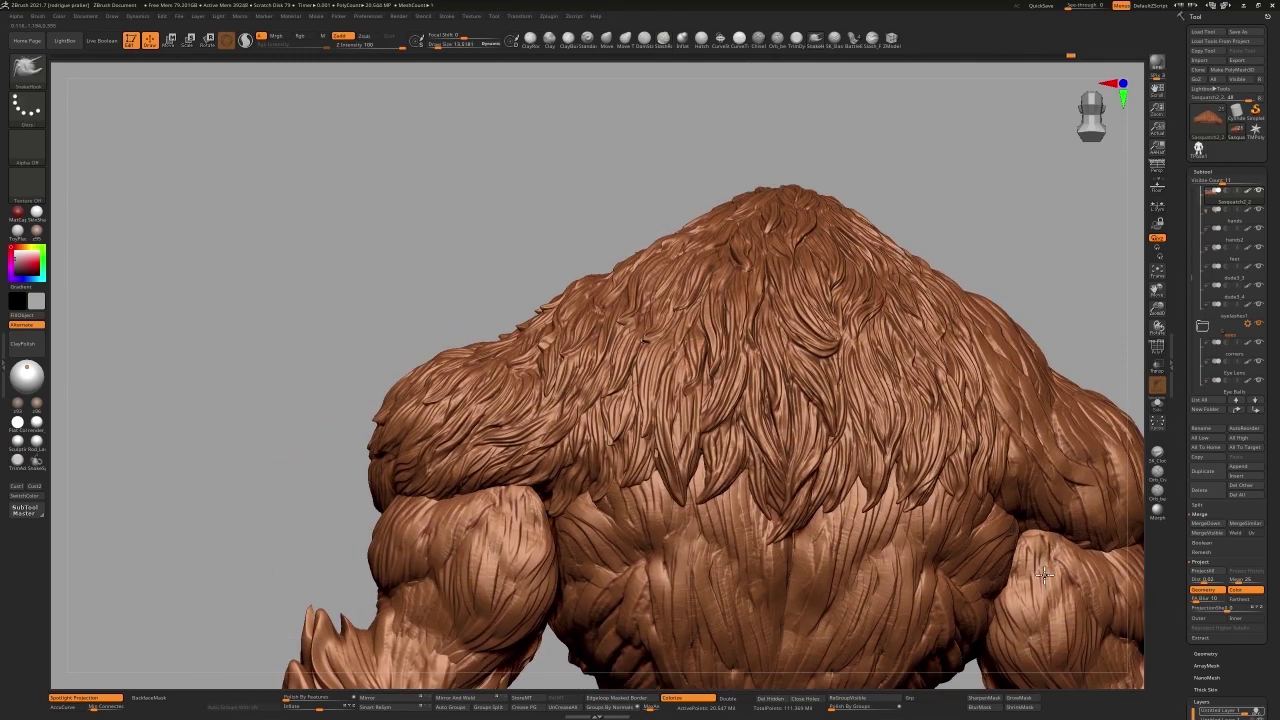
key(b)
key(b)
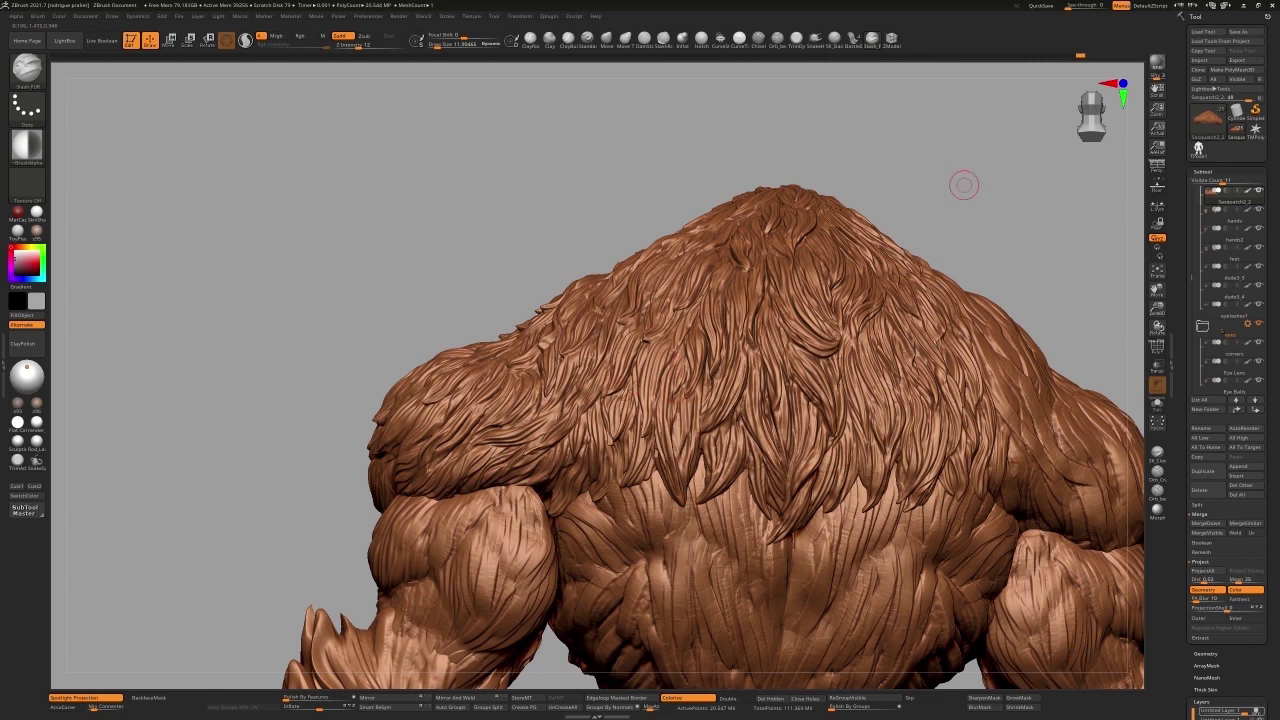
drag(964, 184, 1142, 510)
click(1142, 510)
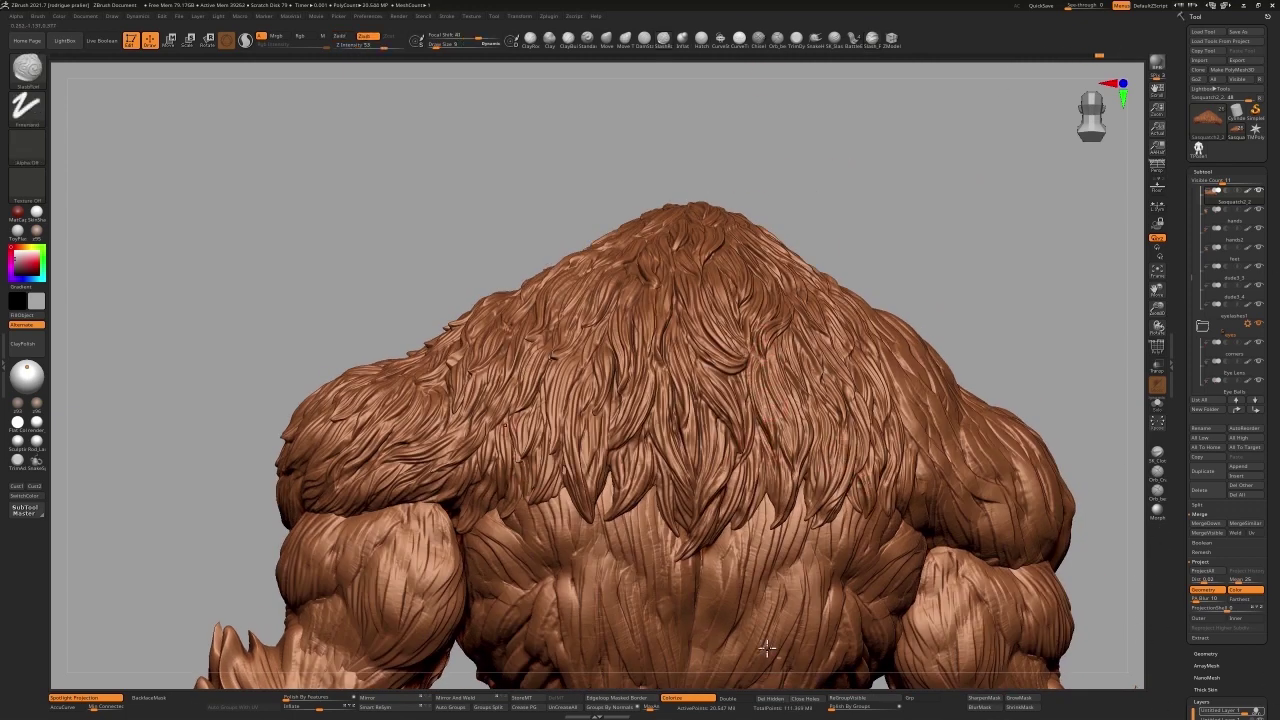
drag(1080, 300, 1033, 531)
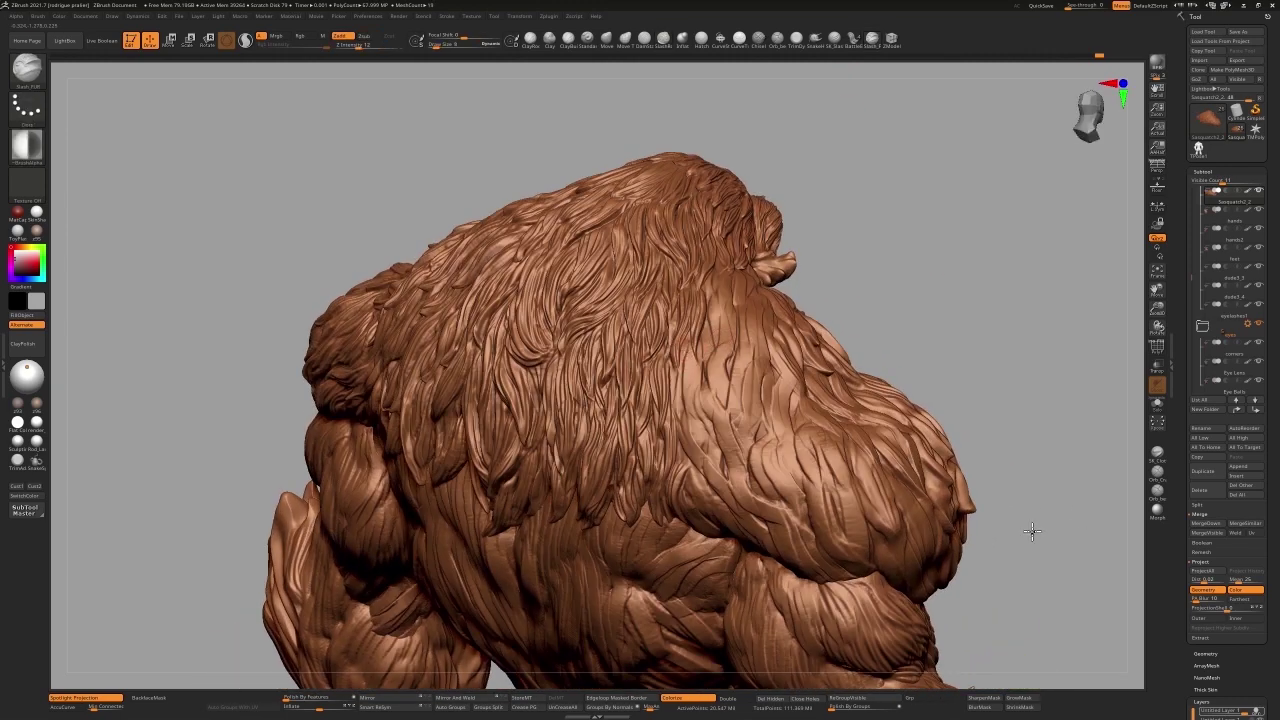
drag(1043, 598, 1057, 517)
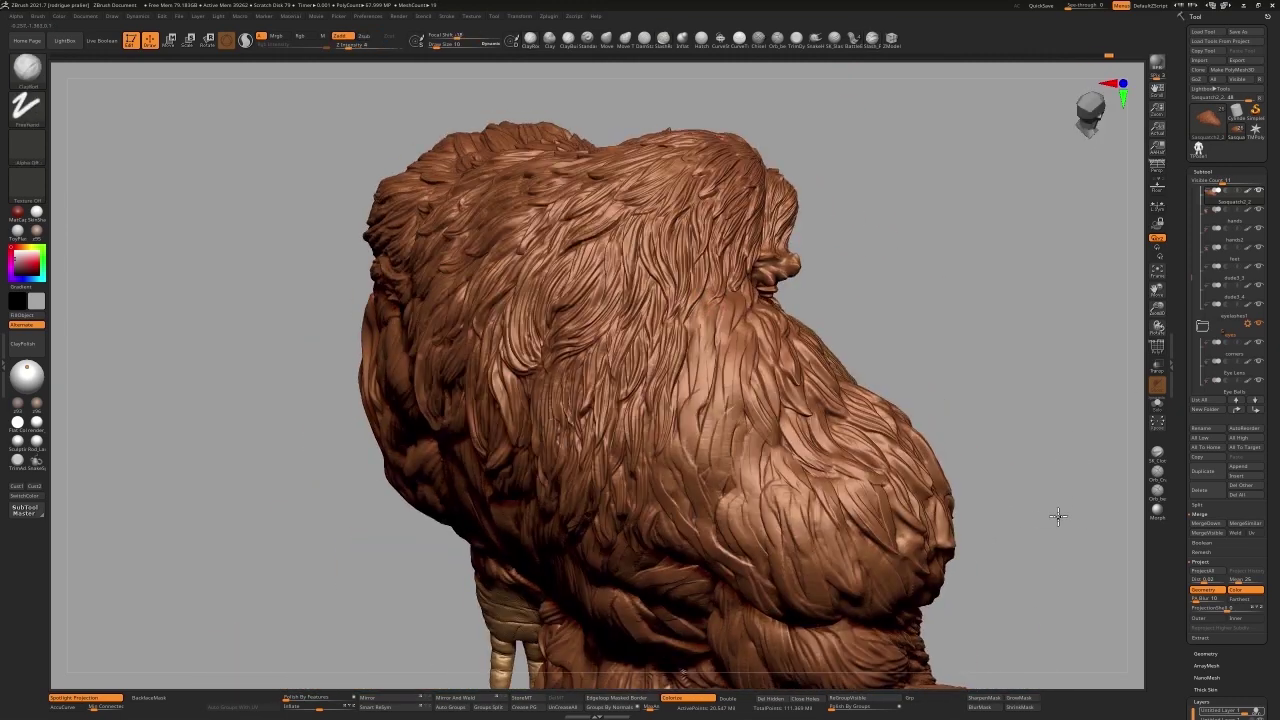
drag(1058, 529, 1044, 591)
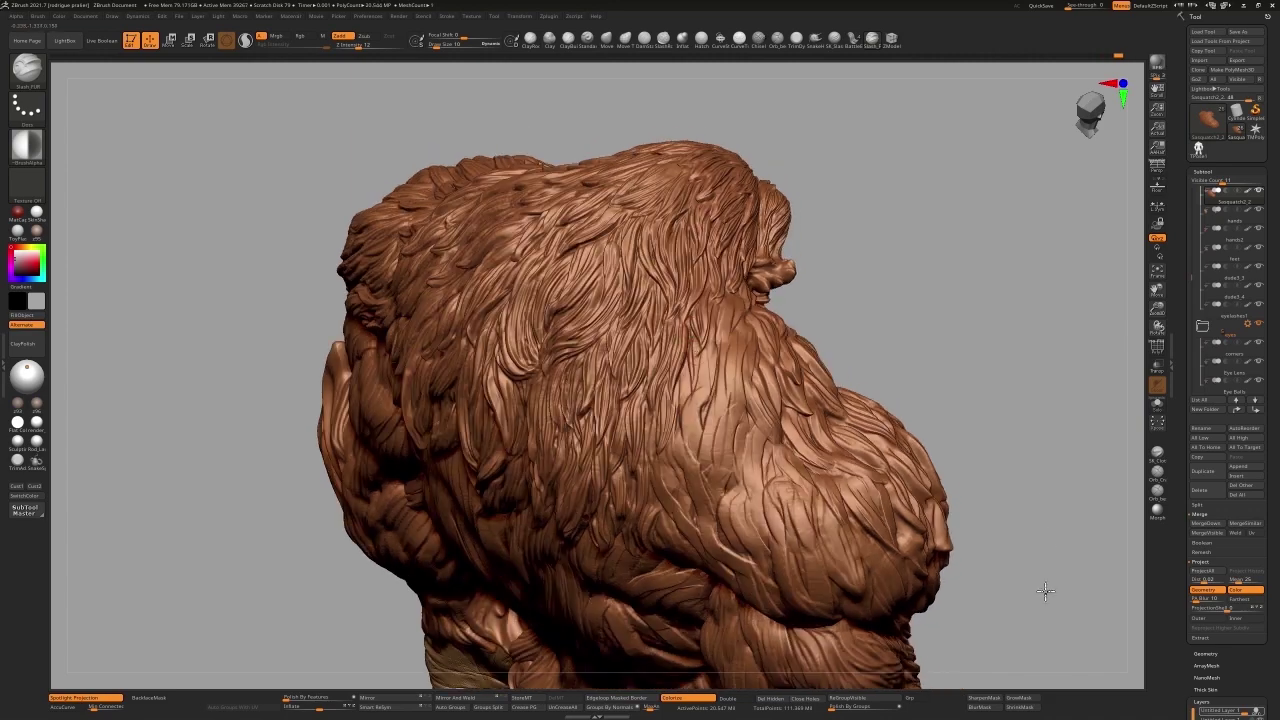
drag(1080, 483, 1035, 558)
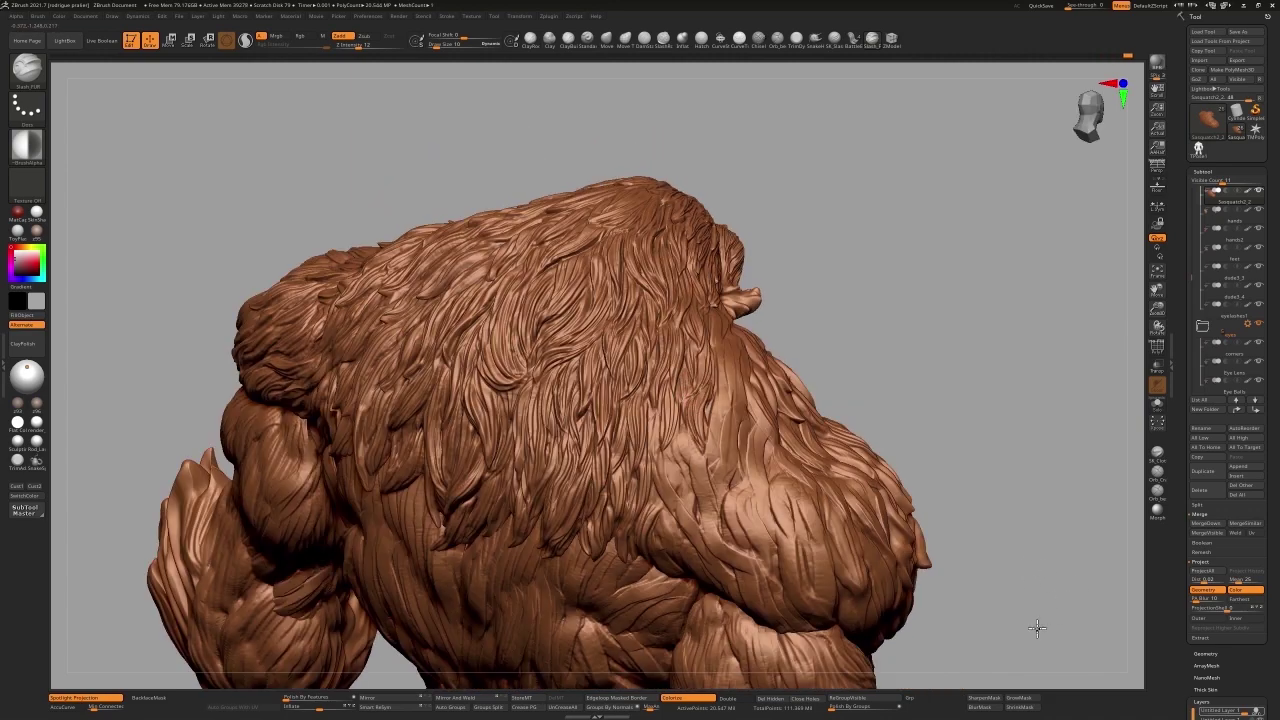
mouse_move(1037, 627)
mouse_down()
mouse_move(1013, 545)
mouse_move(1094, 407)
mouse_up()
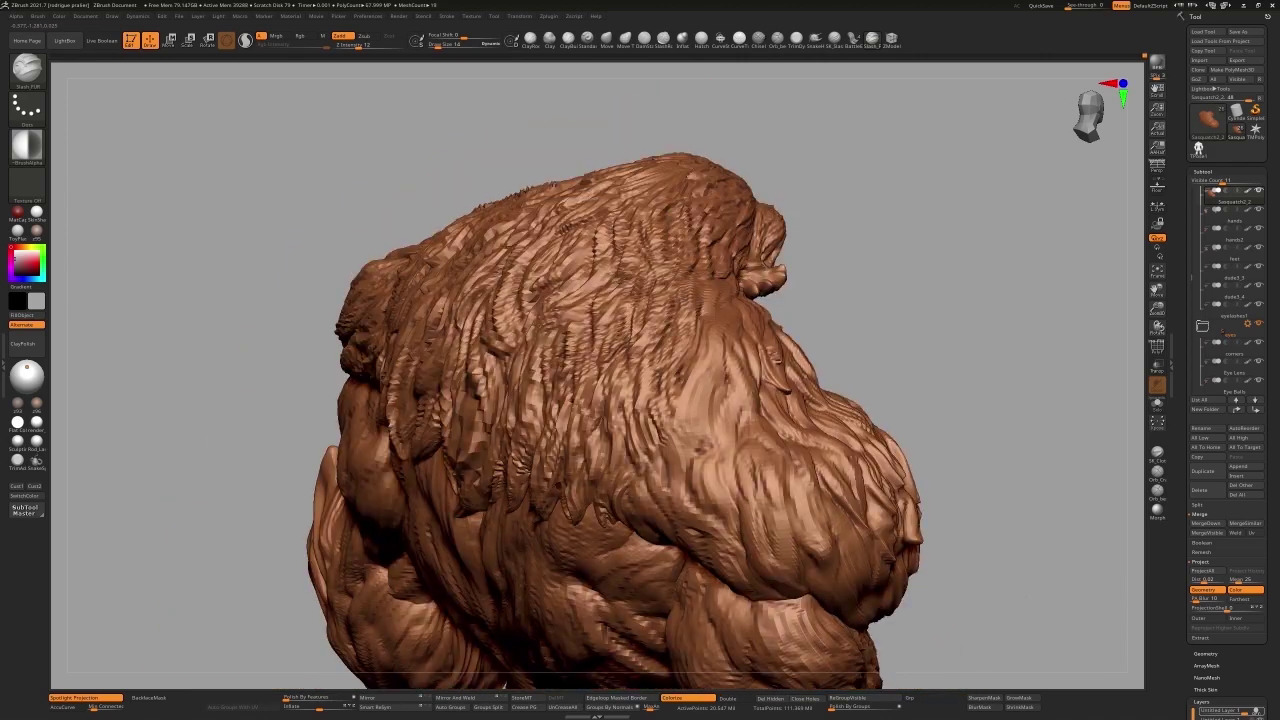
drag(1083, 496, 1087, 513)
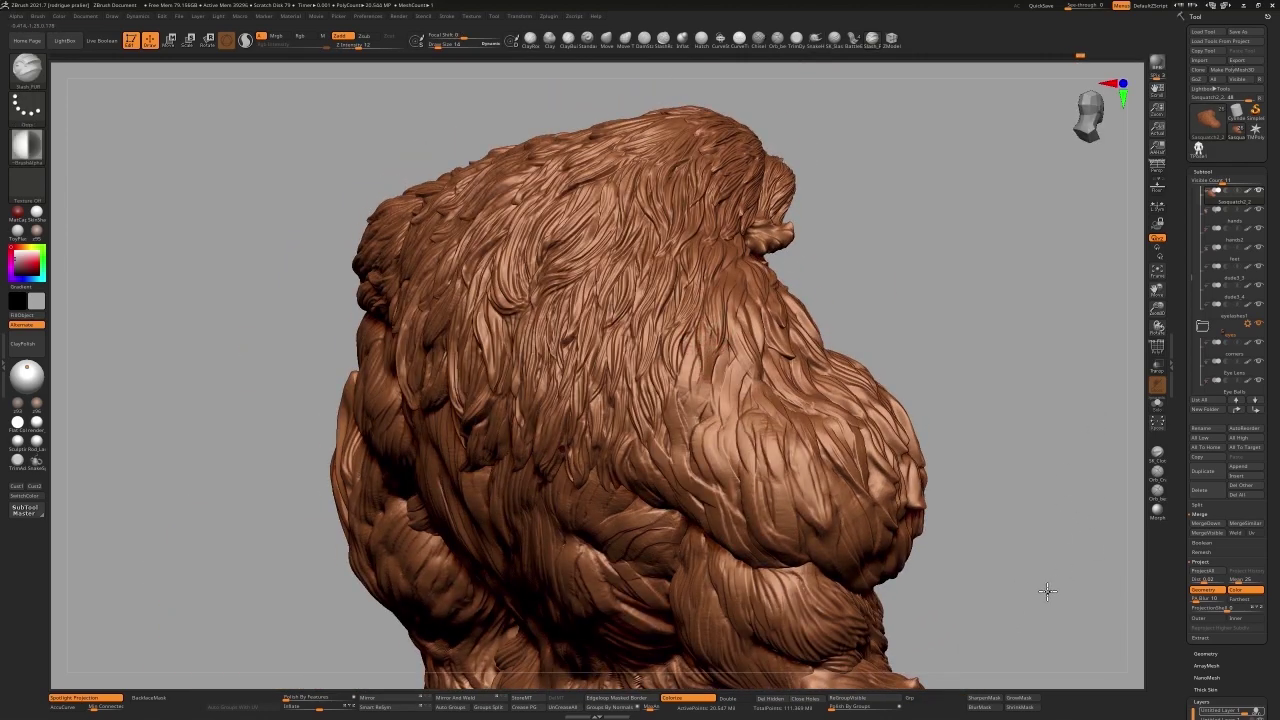
mouse_move(1047, 591)
mouse_down()
mouse_move(1058, 568)
mouse_move(1035, 594)
mouse_move(1100, 457)
mouse_move(1100, 603)
mouse_move(1138, 505)
mouse_move(1120, 580)
mouse_move(1114, 486)
mouse_up()
key(ctrl)
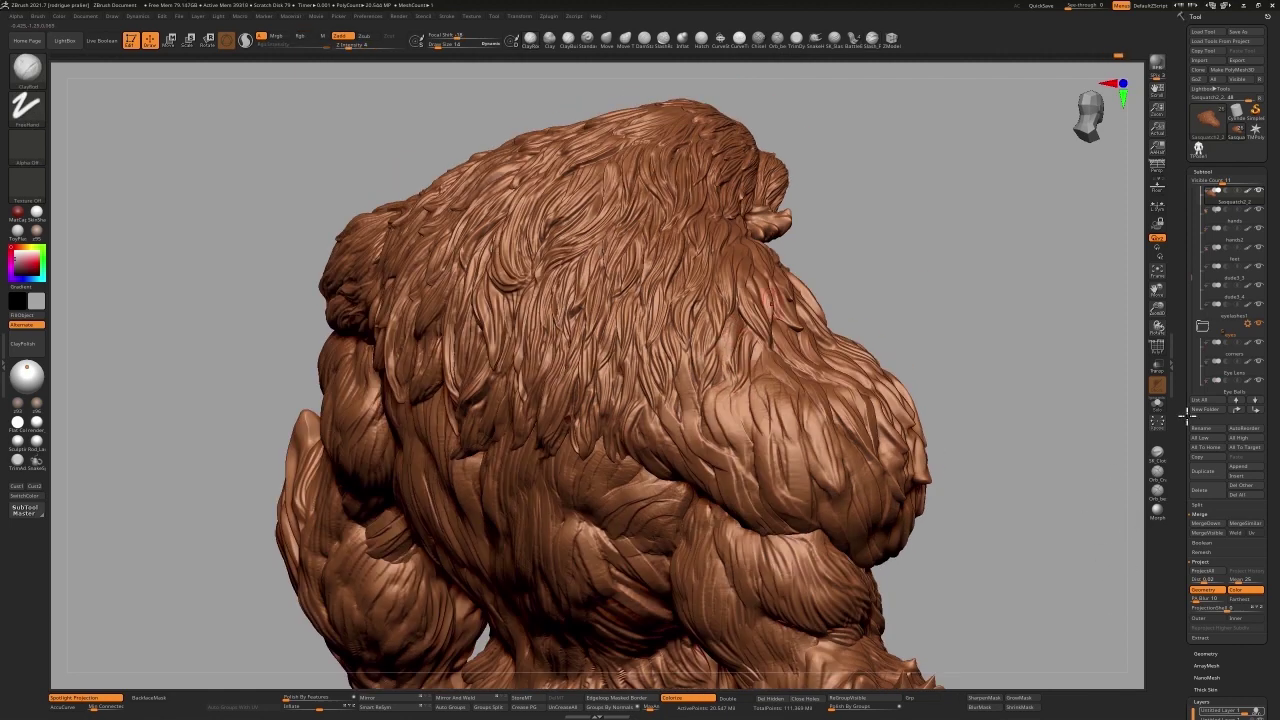
drag(1106, 560, 1125, 440)
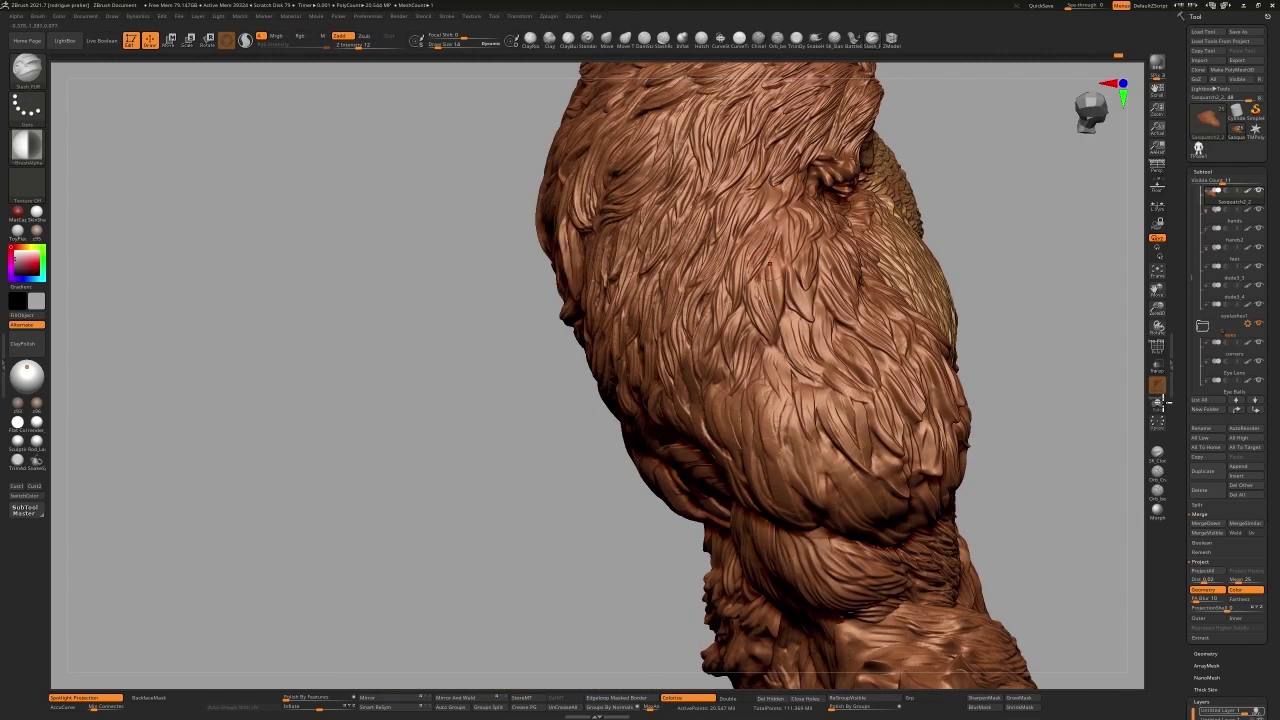
mouse_move(1168, 322)
mouse_down()
mouse_move(1051, 517)
mouse_move(1006, 506)
mouse_up()
key(b)
key(c)
key(b)
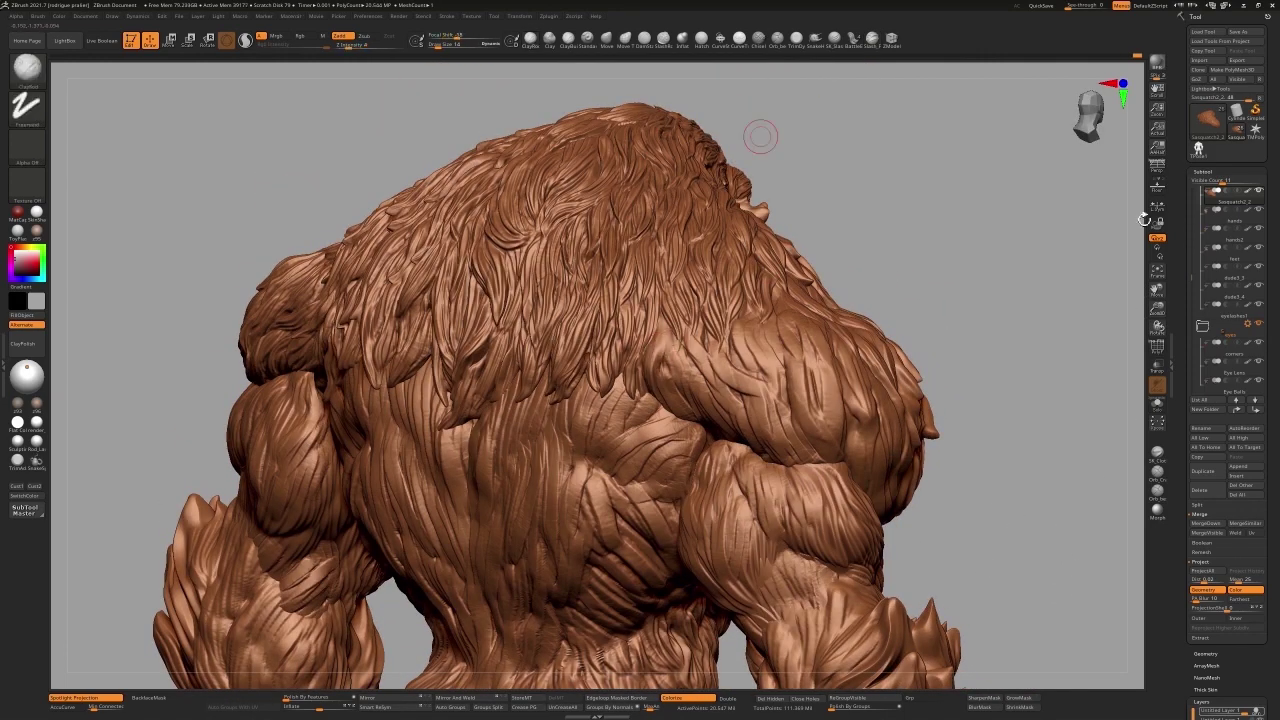
key(b)
Step: Select the dotted Standard brush and orbit to a square back view of the yeti
key(s)
key(t)
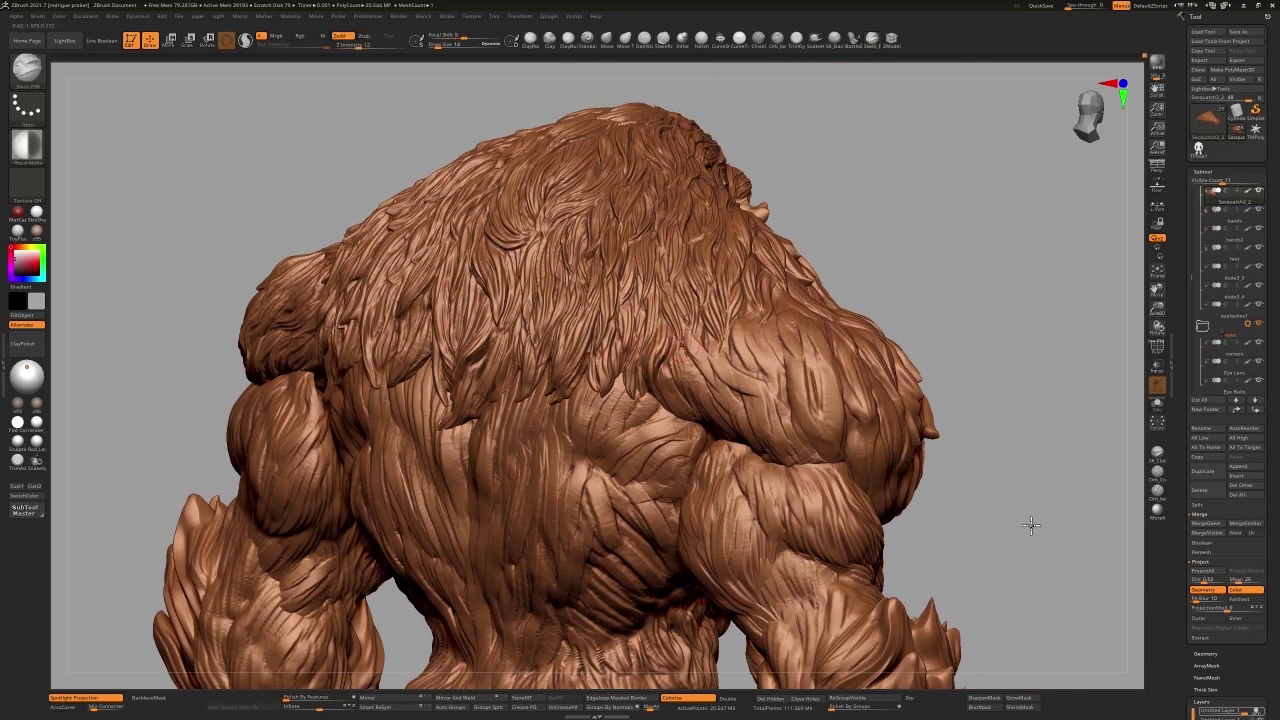
mouse_move(913, 591)
mouse_down()
mouse_move(1057, 551)
mouse_move(1074, 517)
mouse_move(1109, 517)
mouse_up()
drag(1146, 614, 1076, 607)
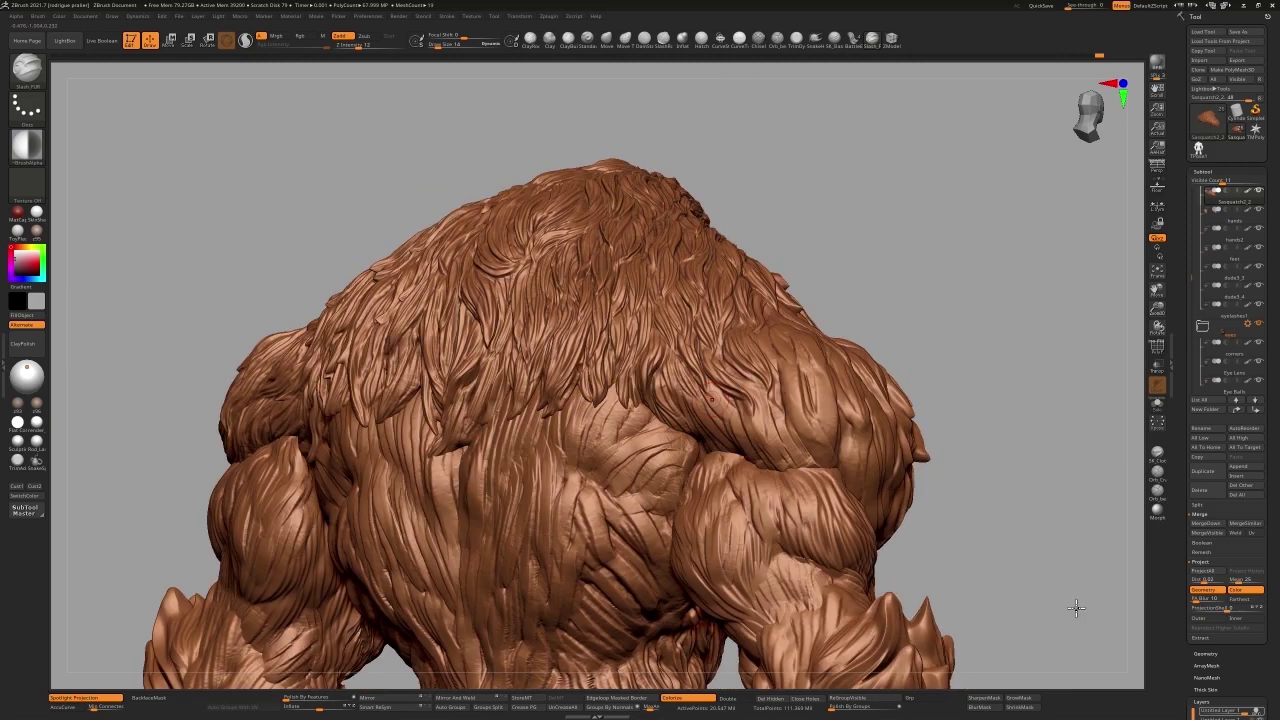
drag(839, 247, 1020, 643)
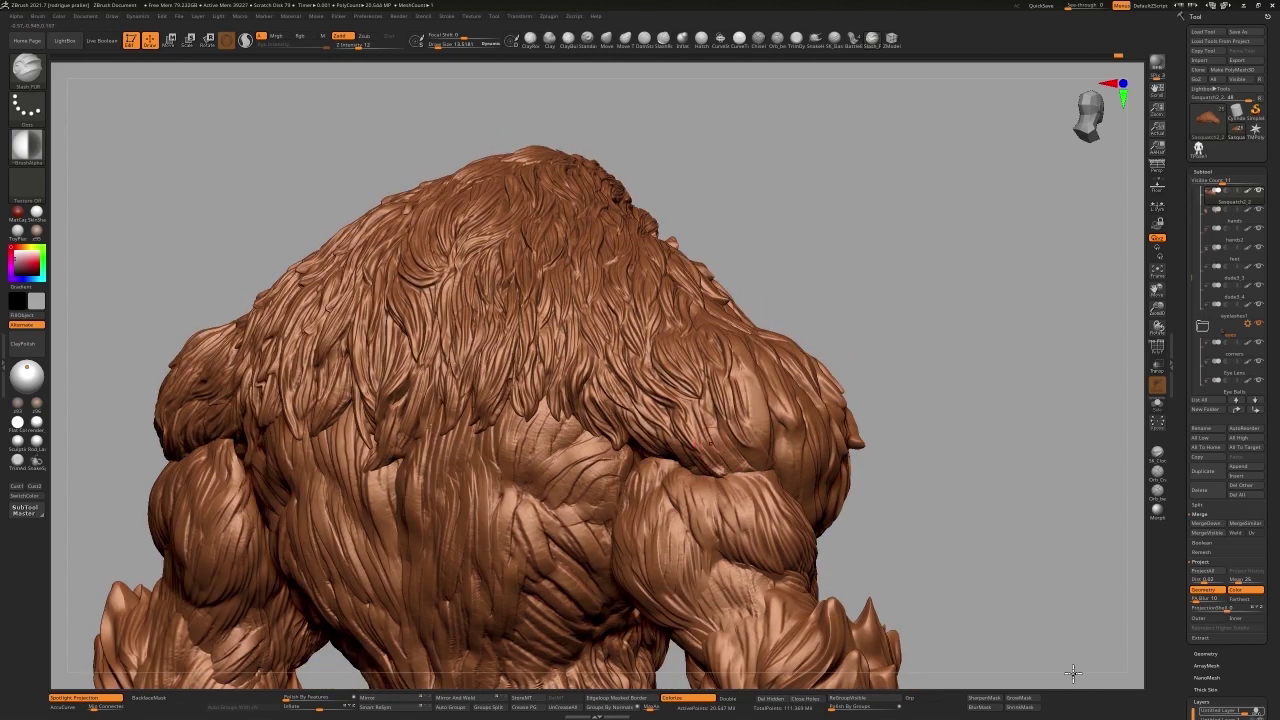
Step: Swap to DamStandard, then a lower-intensity brush, and turn toward the left shoulder
key(b)
key(d)
key(s)
key(b)
key(s)
key(l)
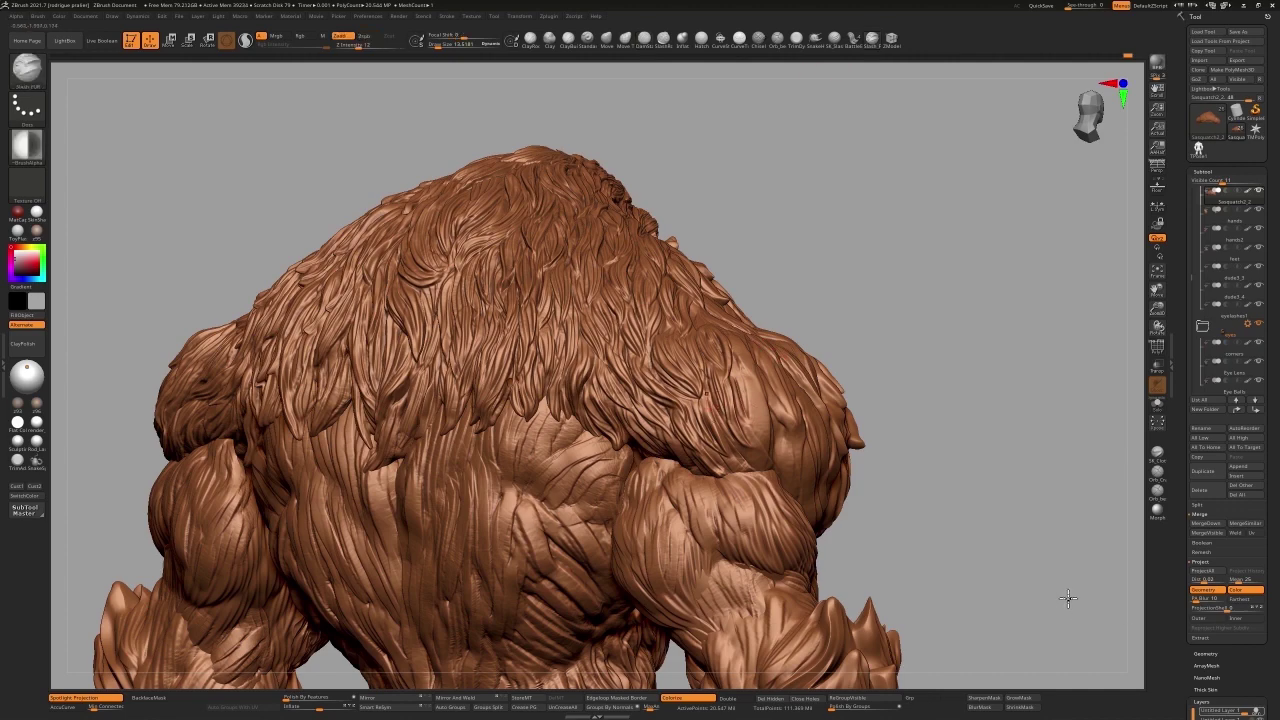
drag(1012, 658, 1122, 508)
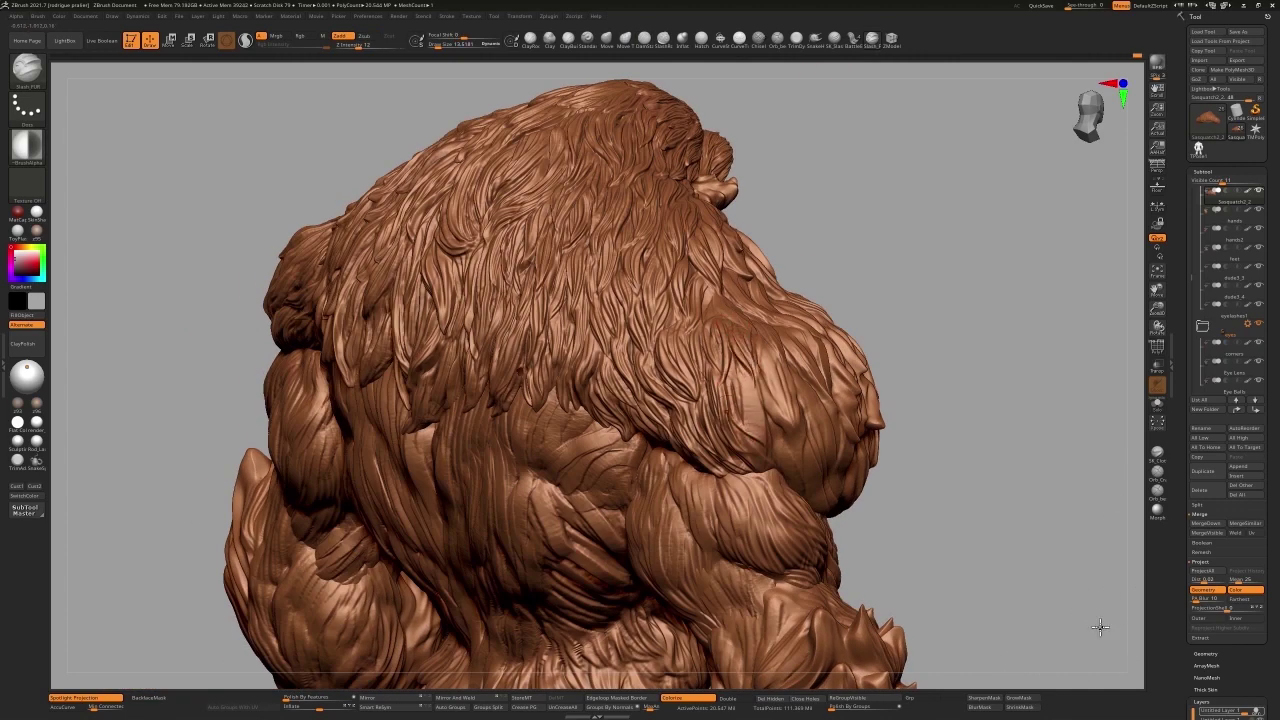
Step: Orbit past the left shoulder and arm to a side face profile, switching to a fur brush
mouse_move(1105, 571)
mouse_down()
mouse_move(1163, 545)
mouse_move(1092, 503)
mouse_move(1086, 427)
mouse_up()
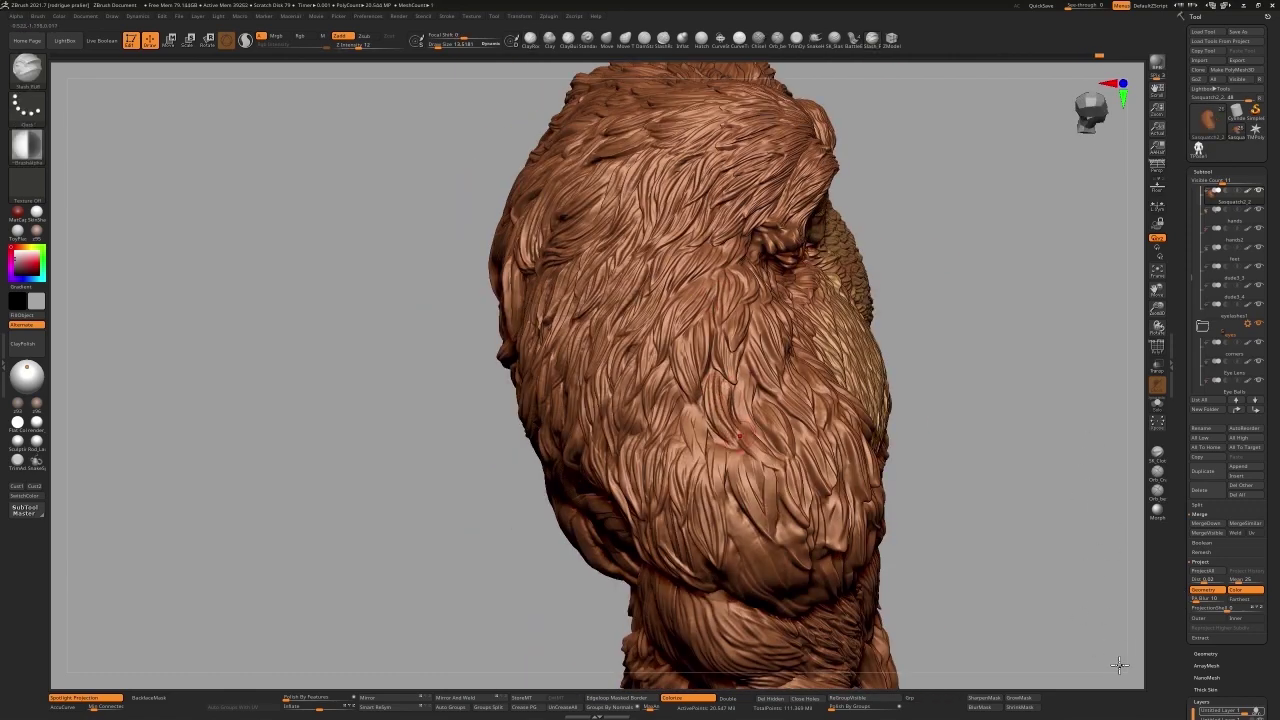
mouse_move(1120, 665)
mouse_down()
mouse_move(1110, 582)
mouse_move(1033, 645)
mouse_move(1110, 538)
mouse_move(1051, 600)
mouse_up()
key(b)
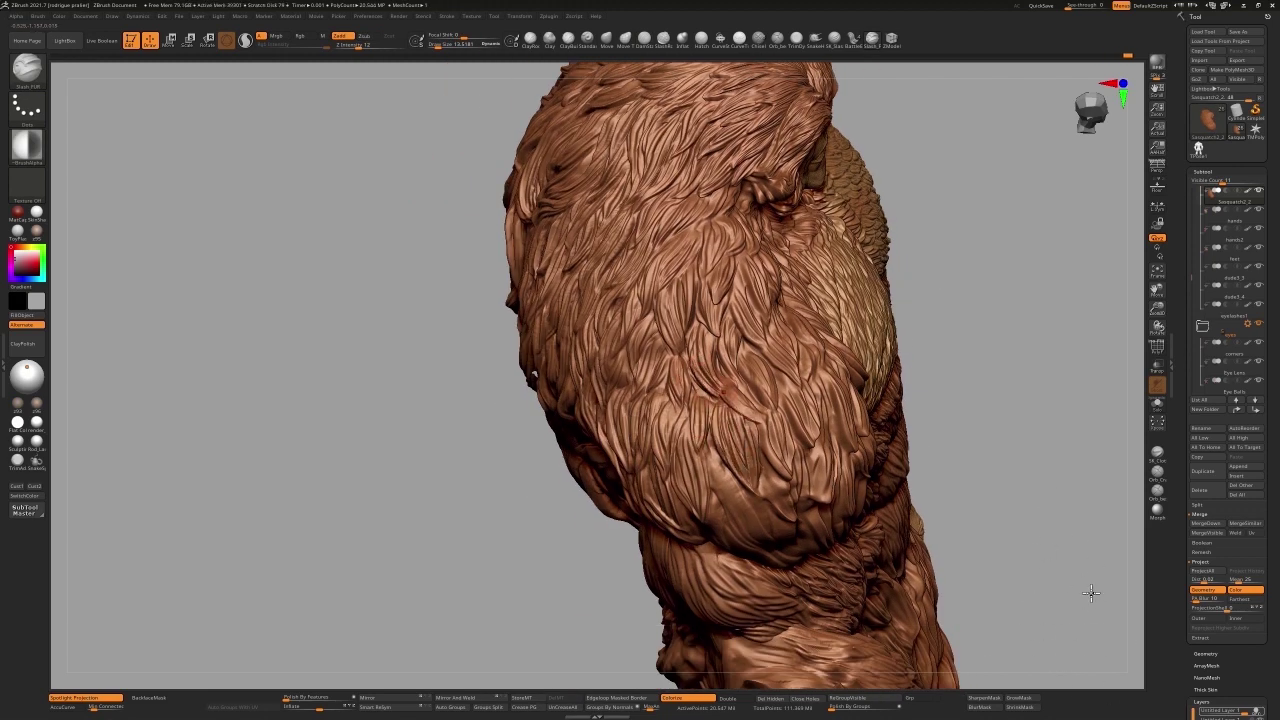
mouse_move(1124, 390)
mouse_down()
mouse_move(1037, 577)
mouse_move(1054, 500)
mouse_up()
key(b)
key(c)
key(b)
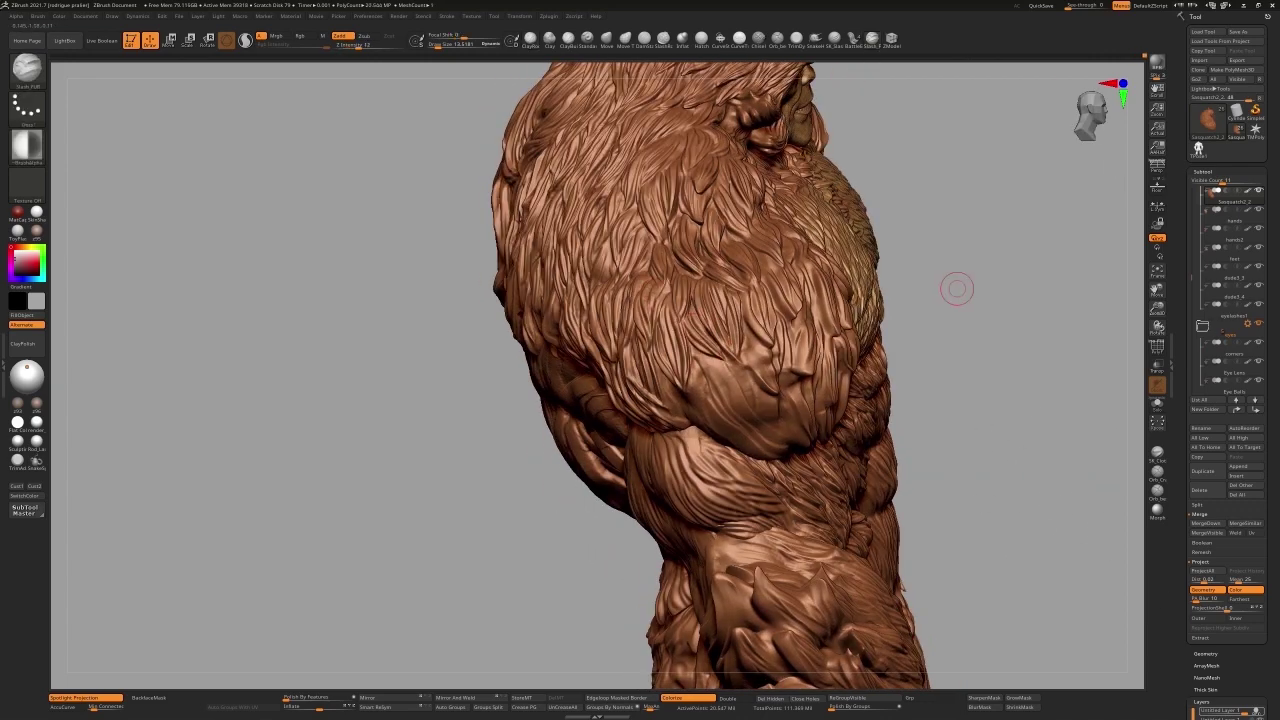
mouse_move(957, 286)
mouse_down()
mouse_move(751, 305)
mouse_move(989, 592)
mouse_up()
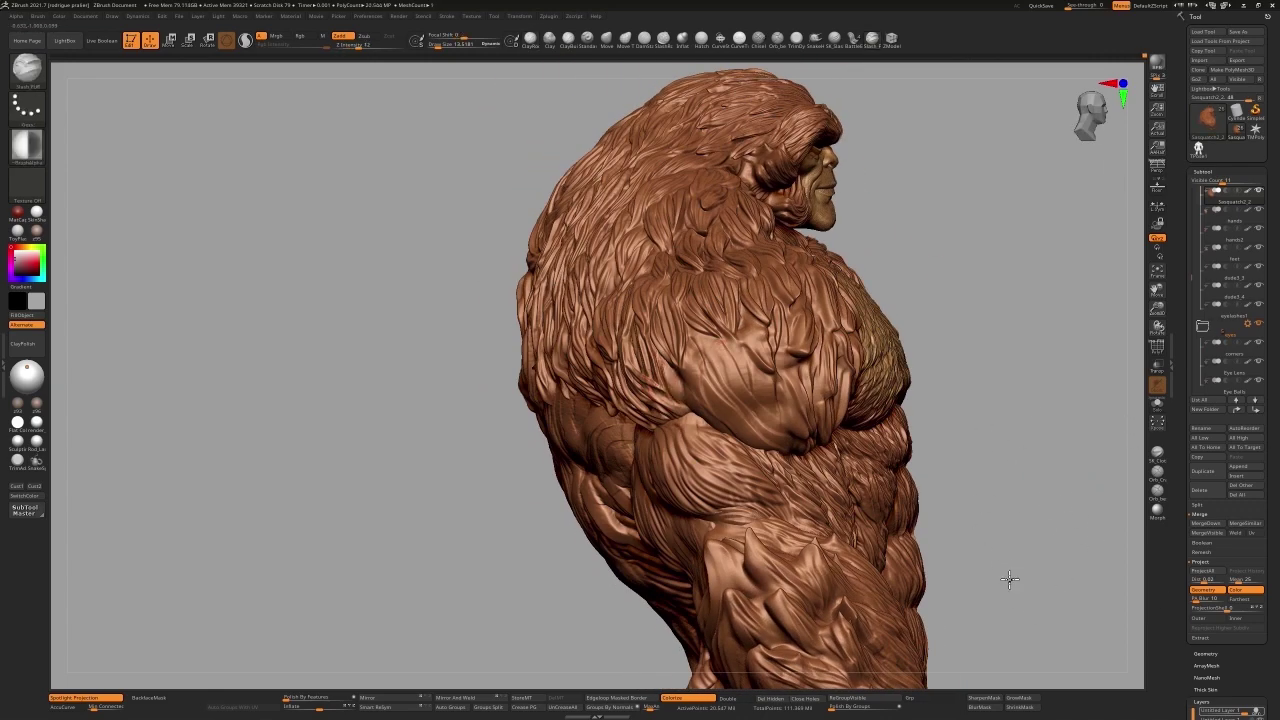
Step: Lower Z Intensity to 12 and turn the yeti's face and chest toward the viewer
drag(1048, 515, 1156, 515)
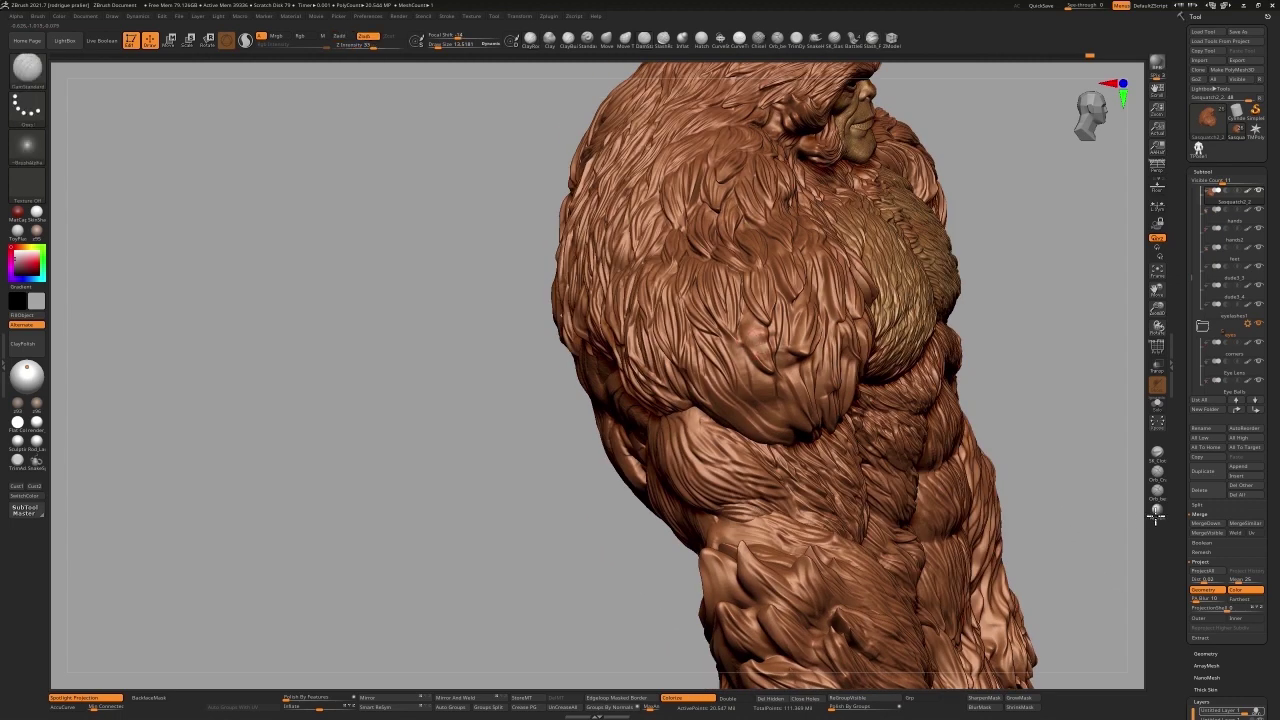
key(shift)
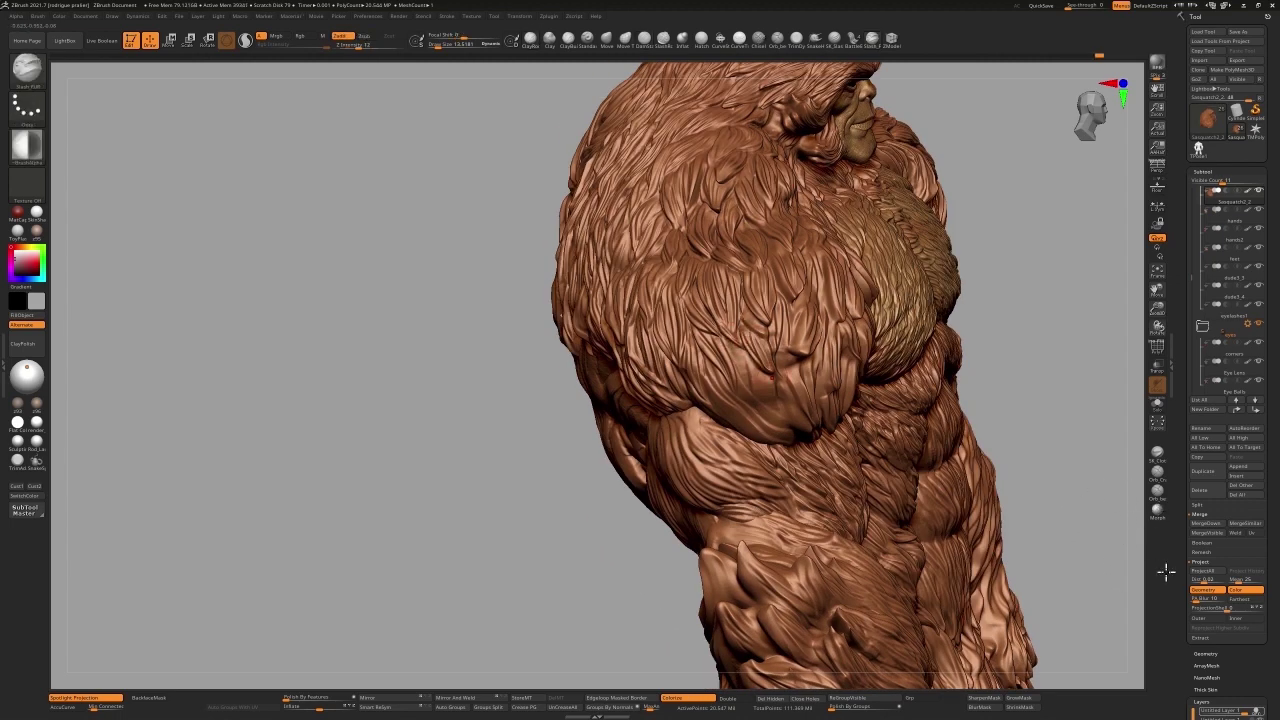
drag(1158, 490, 1057, 600)
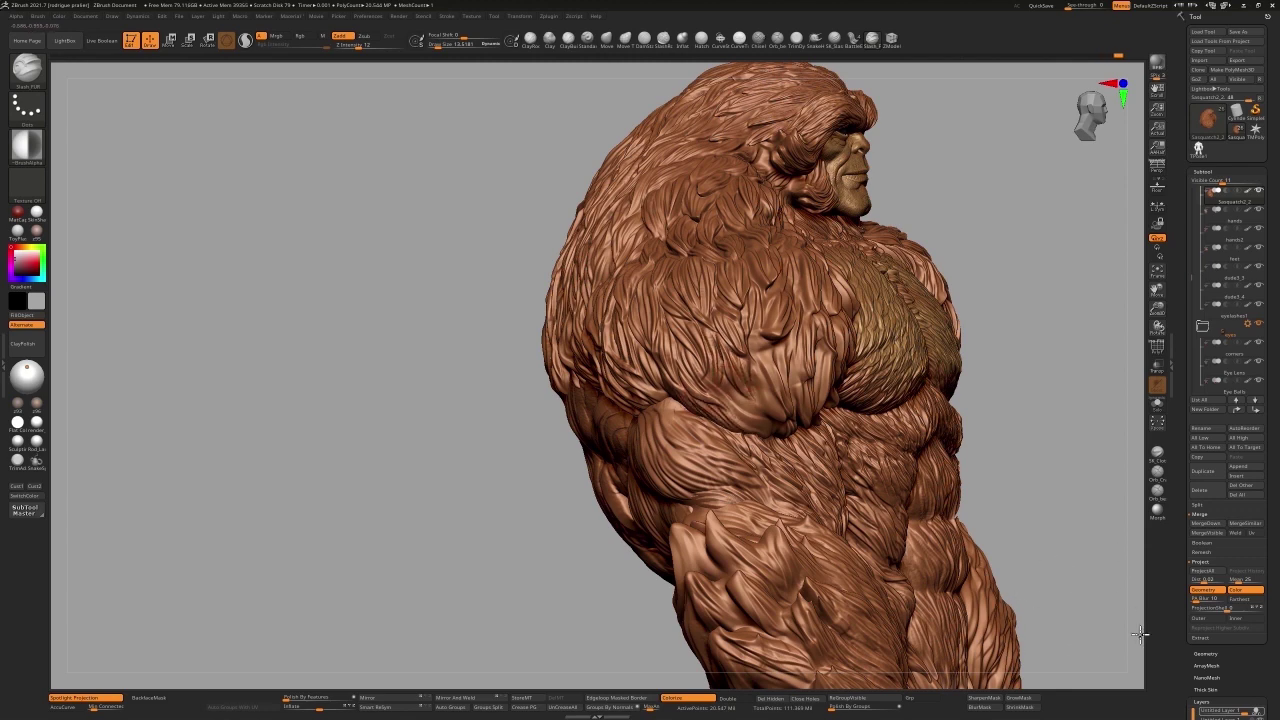
mouse_move(1180, 635)
mouse_down()
mouse_move(1160, 543)
mouse_move(1197, 610)
mouse_up()
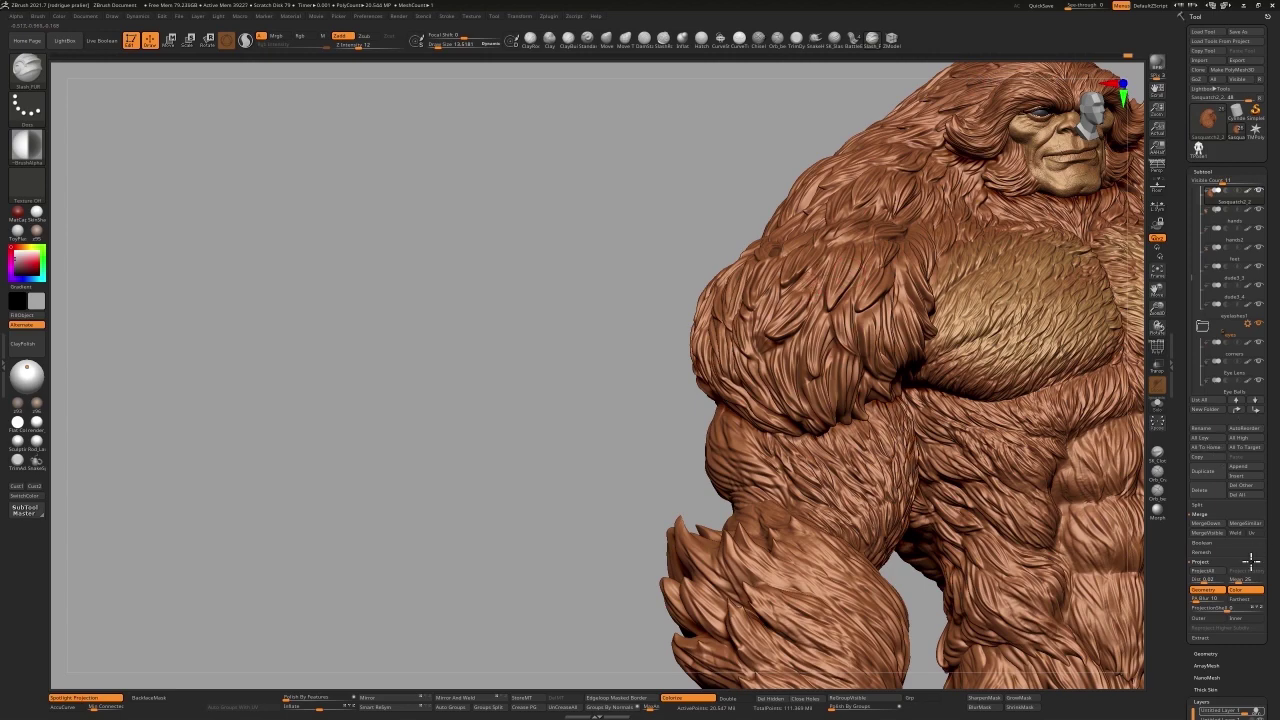